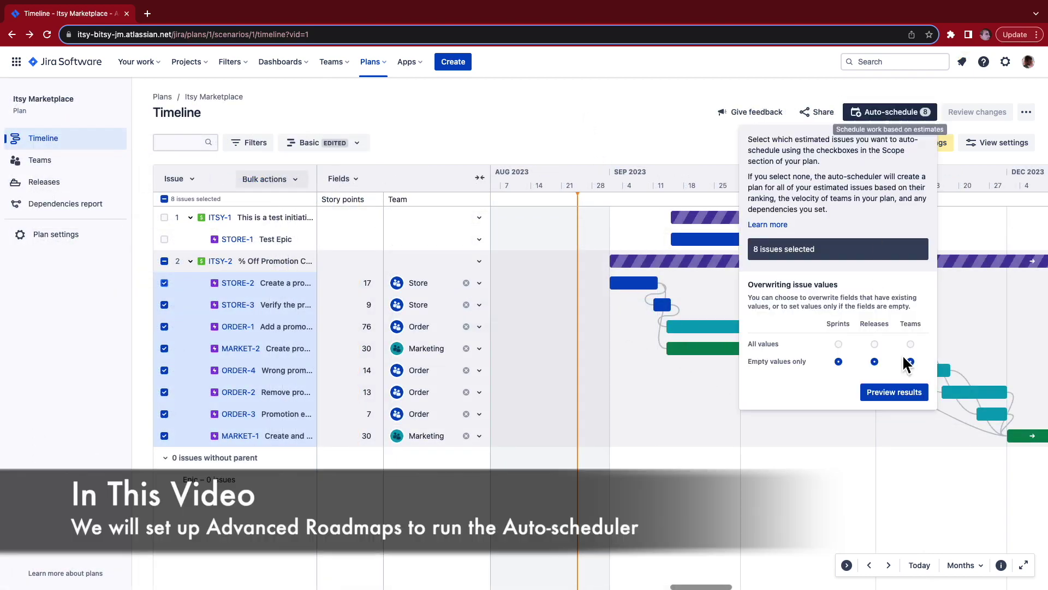
# Set the auto-scheduler to overwrite all sprint values for the selected issues and preview the results.
pyautogui.click(839, 345)
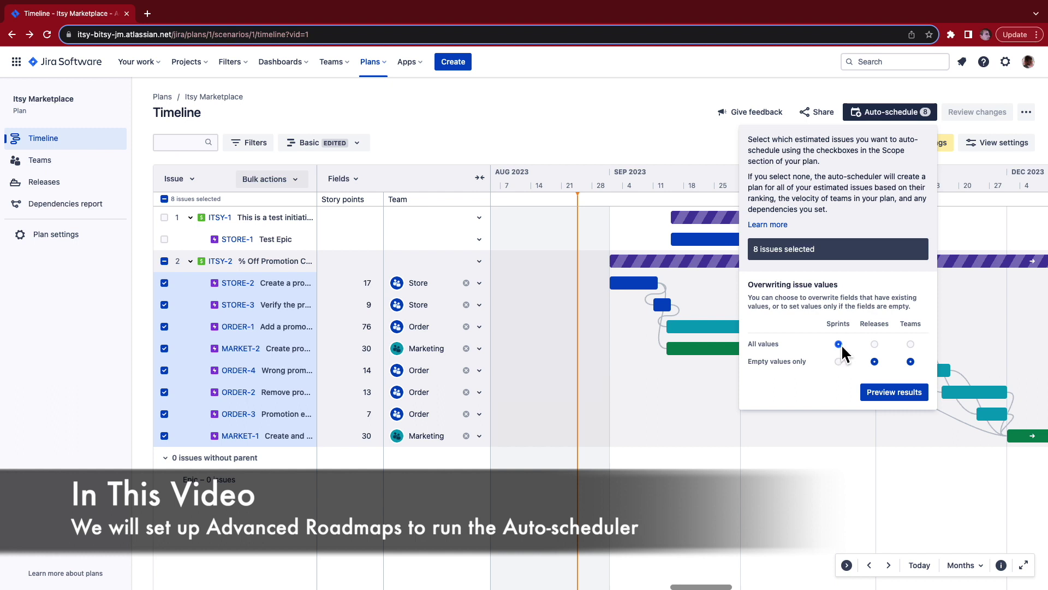
pyautogui.click(894, 392)
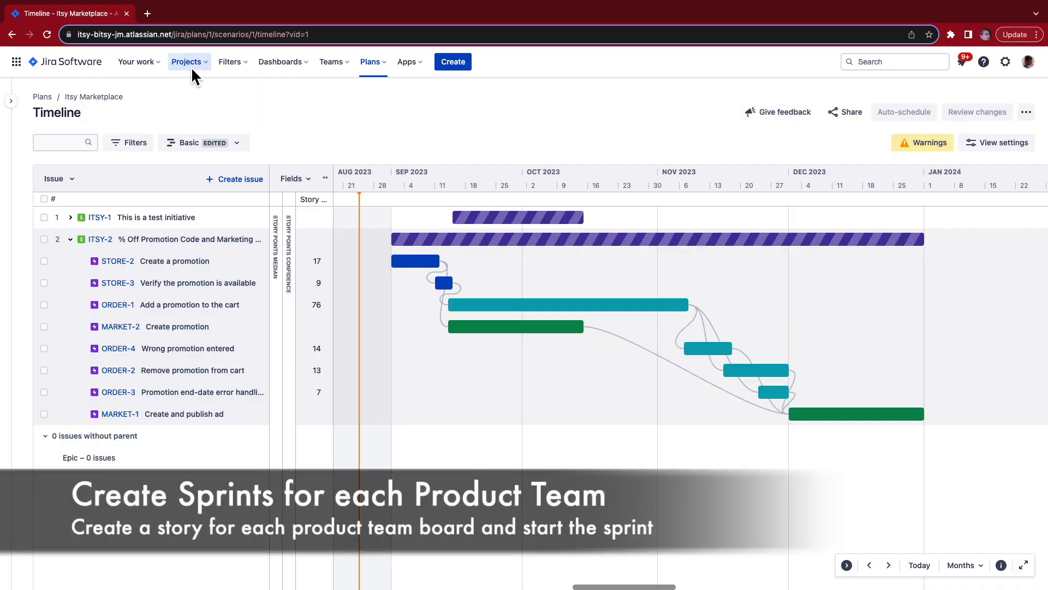
# Create a story named "Test story" in the backlog of the Order project.
pyautogui.click(192, 69)
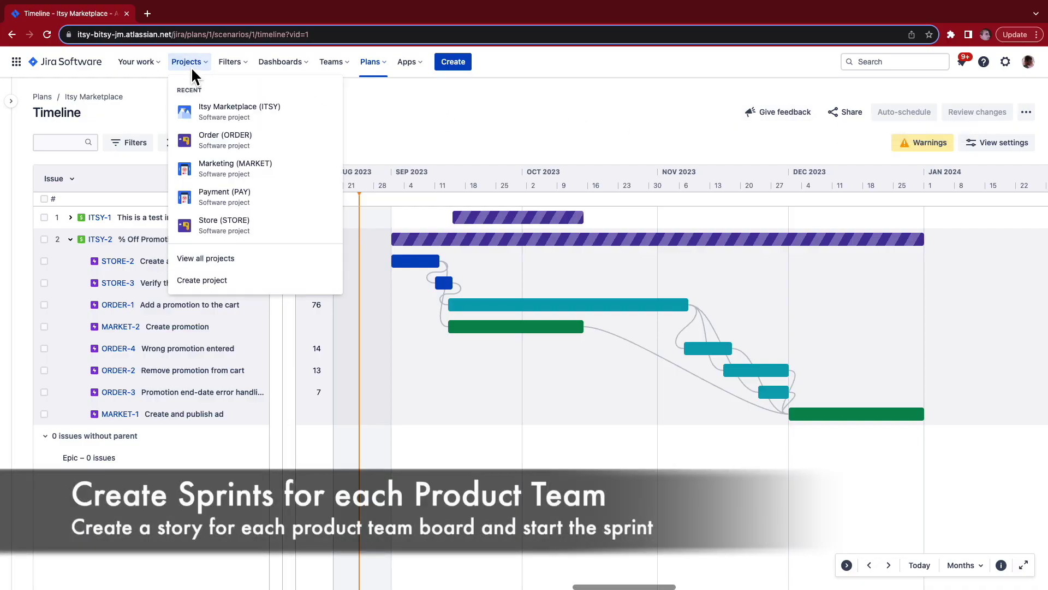
pyautogui.click(247, 143)
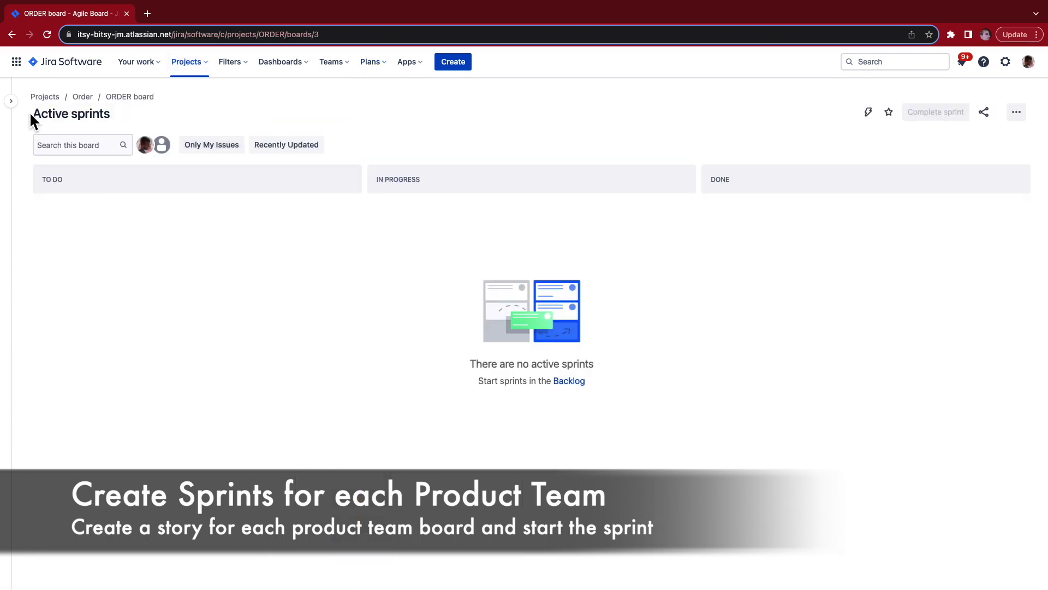
pyautogui.click(16, 105)
pyautogui.click(67, 198)
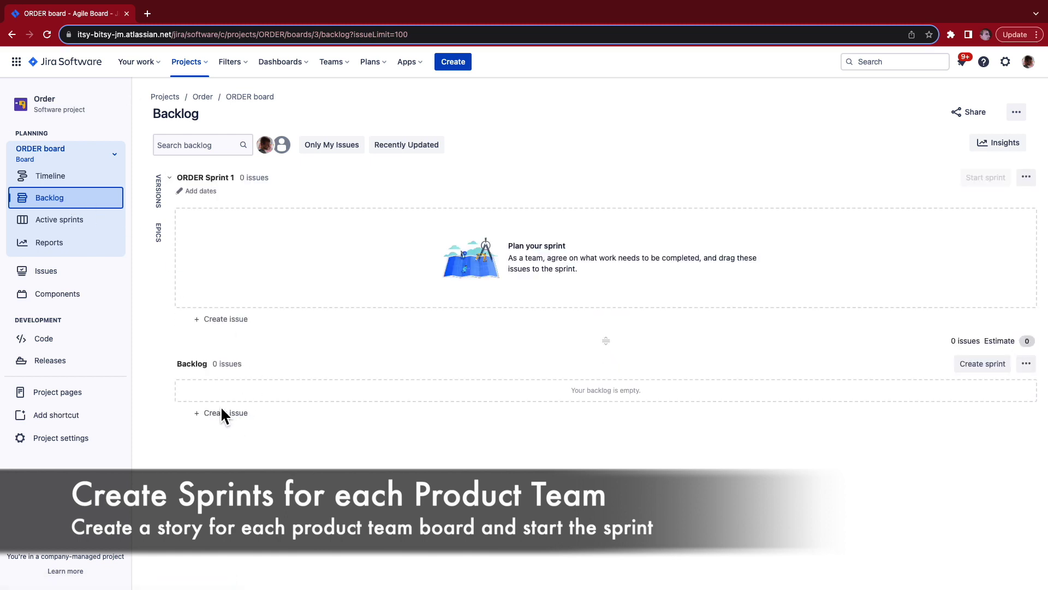
pyautogui.click(222, 412)
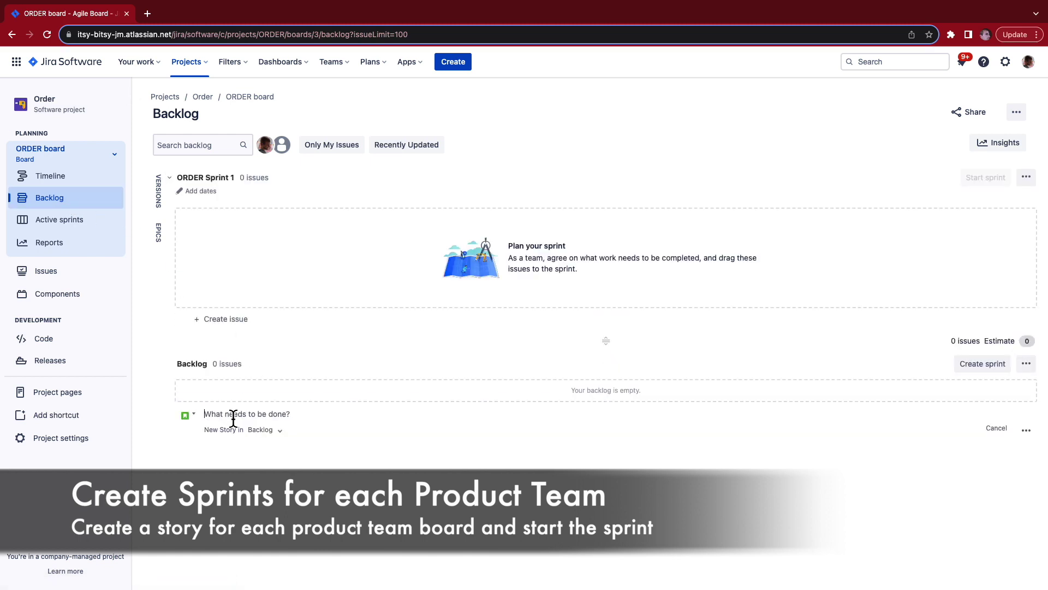
pyautogui.write('Test story')
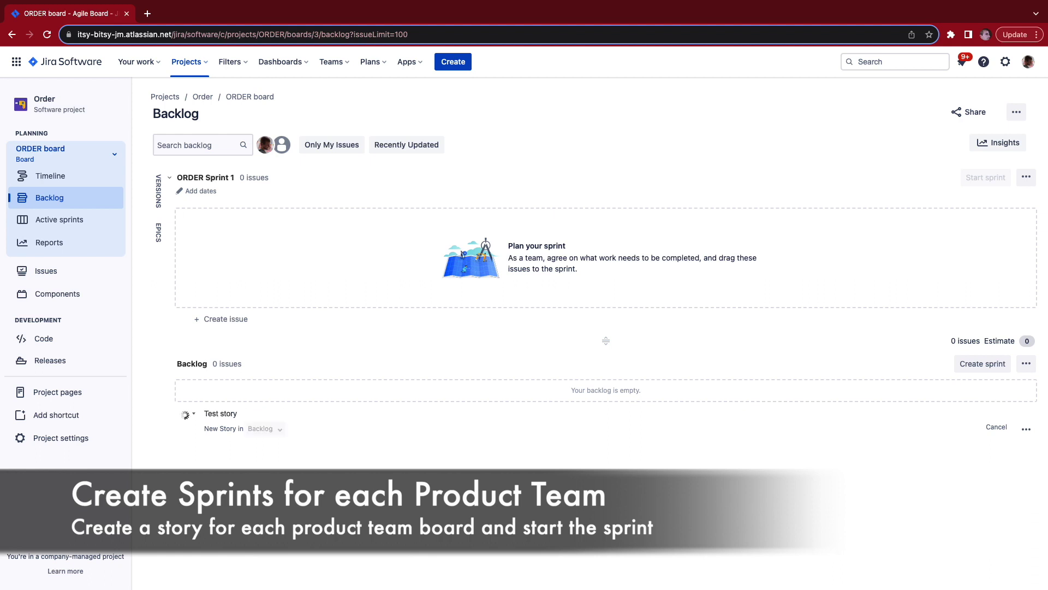
pyautogui.press('Return')
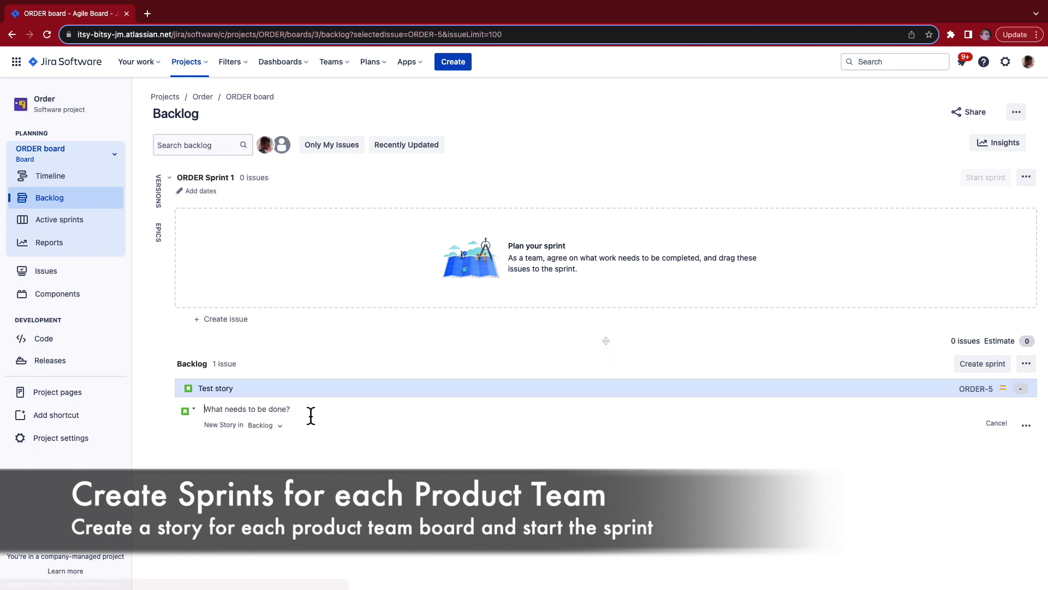
# Move the test story into ORDER Sprint 1 and start the sprint with its default settings.
pyautogui.moveTo(257, 393); pyautogui.dragTo(271, 240)
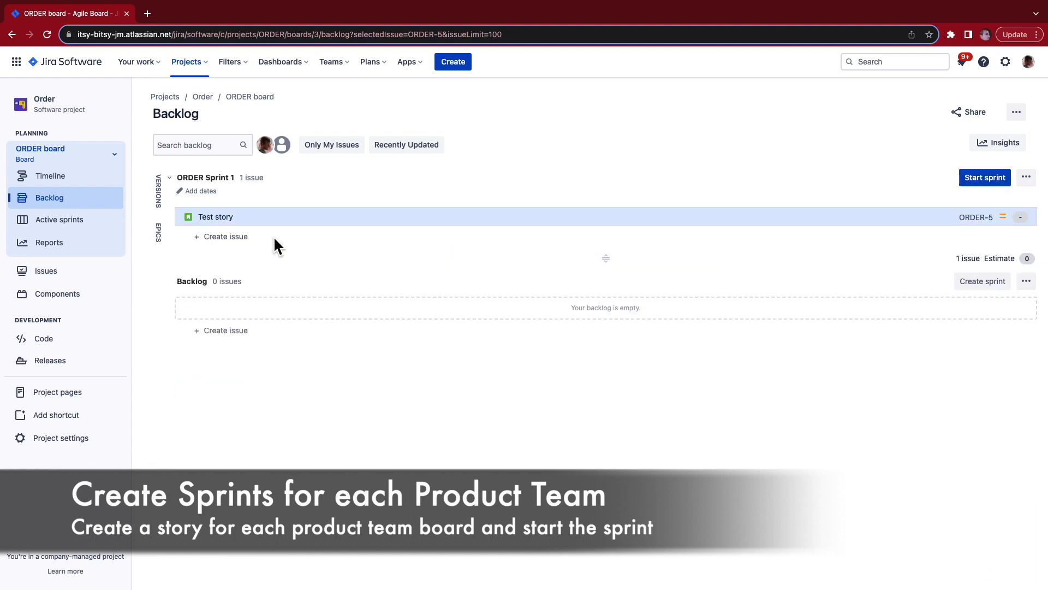
pyautogui.click(994, 181)
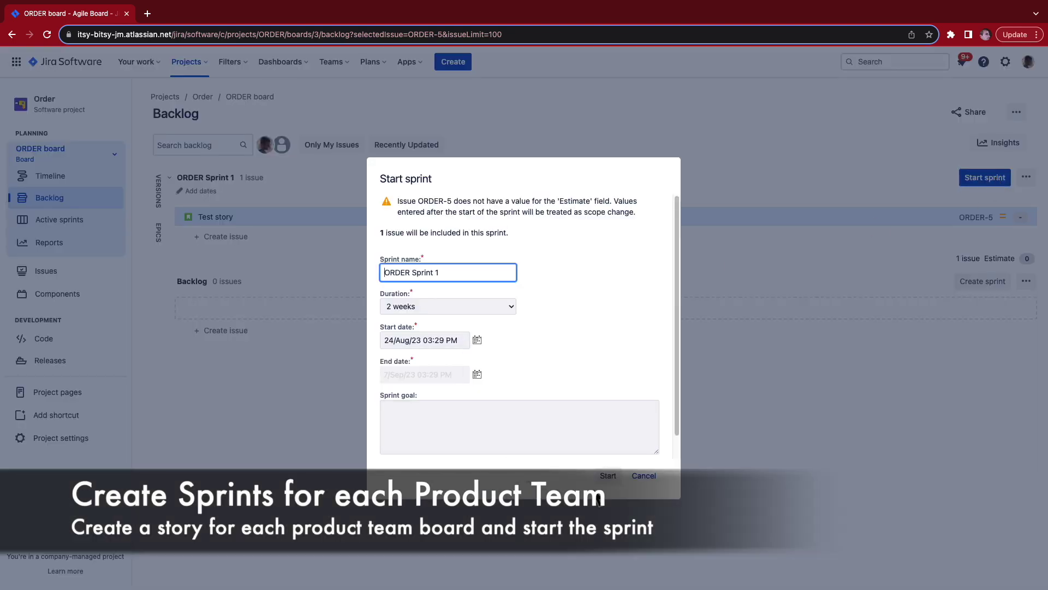
pyautogui.click(607, 477)
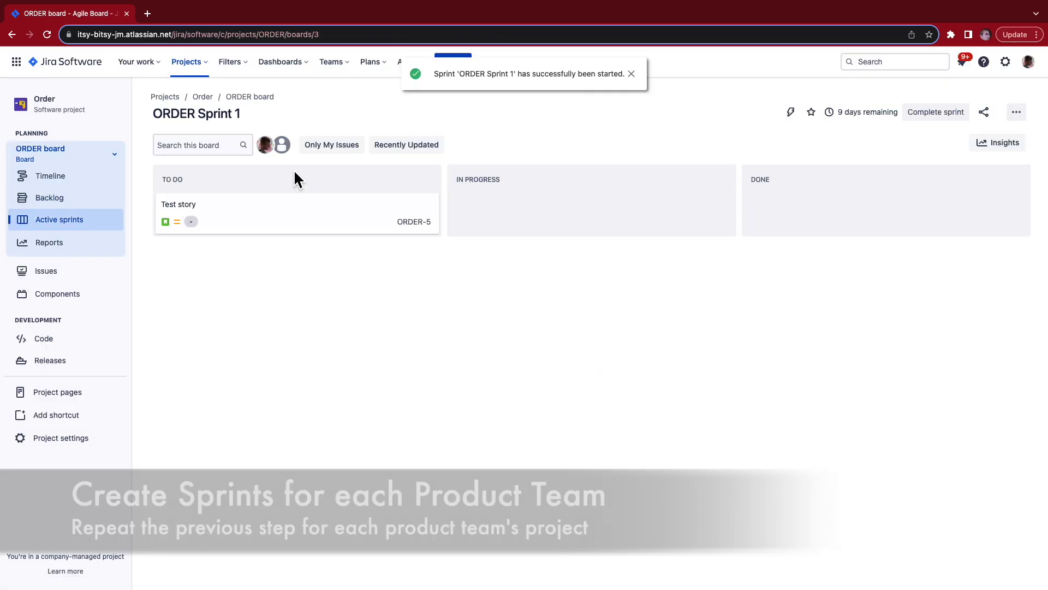
# Create a story named "Test story" in the backlog of the Marketing project.
pyautogui.click(202, 70)
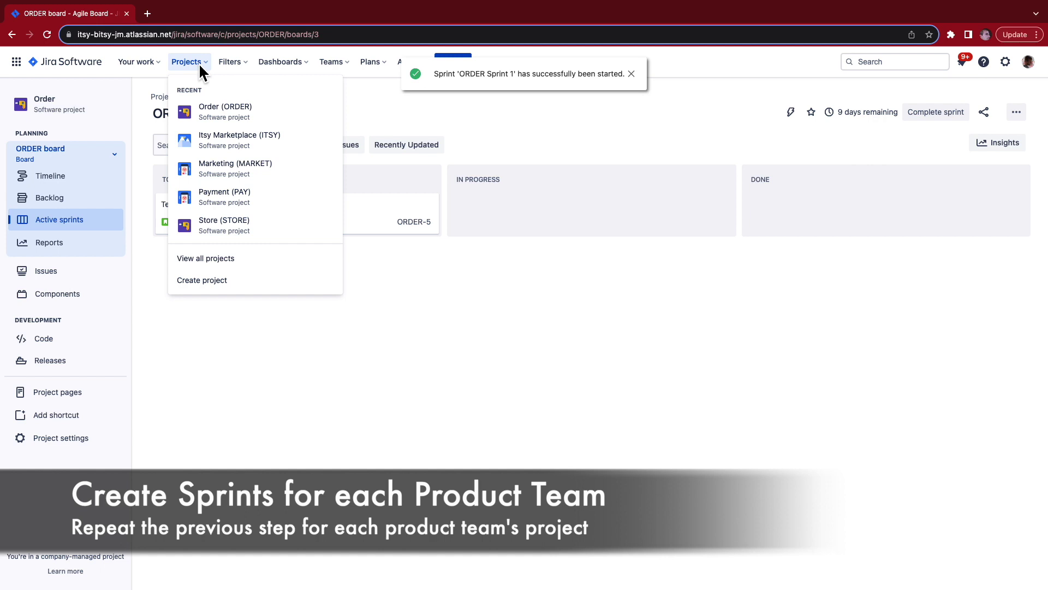
pyautogui.click(250, 169)
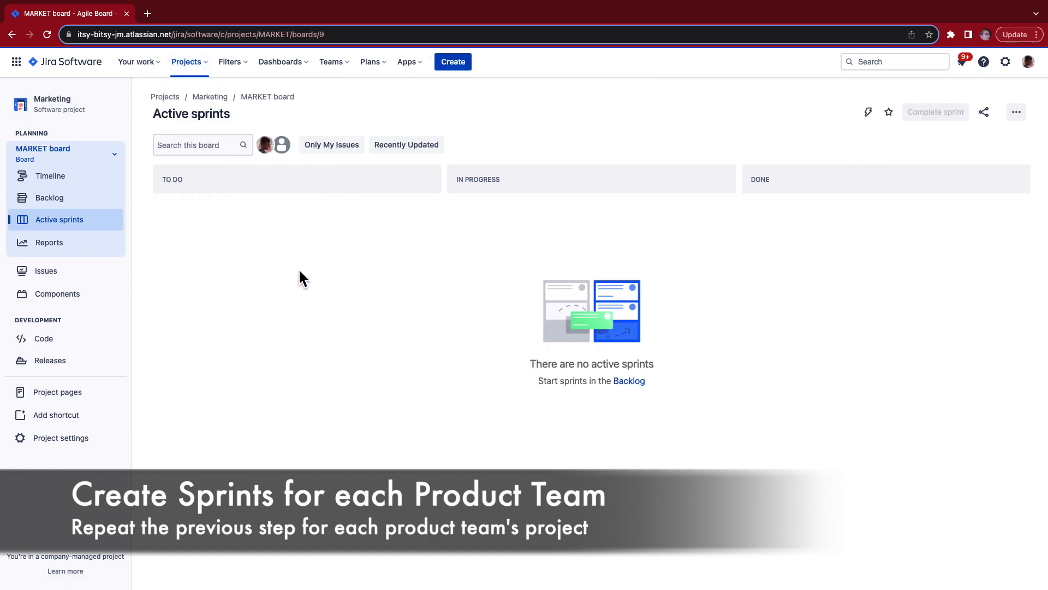
pyautogui.click(82, 207)
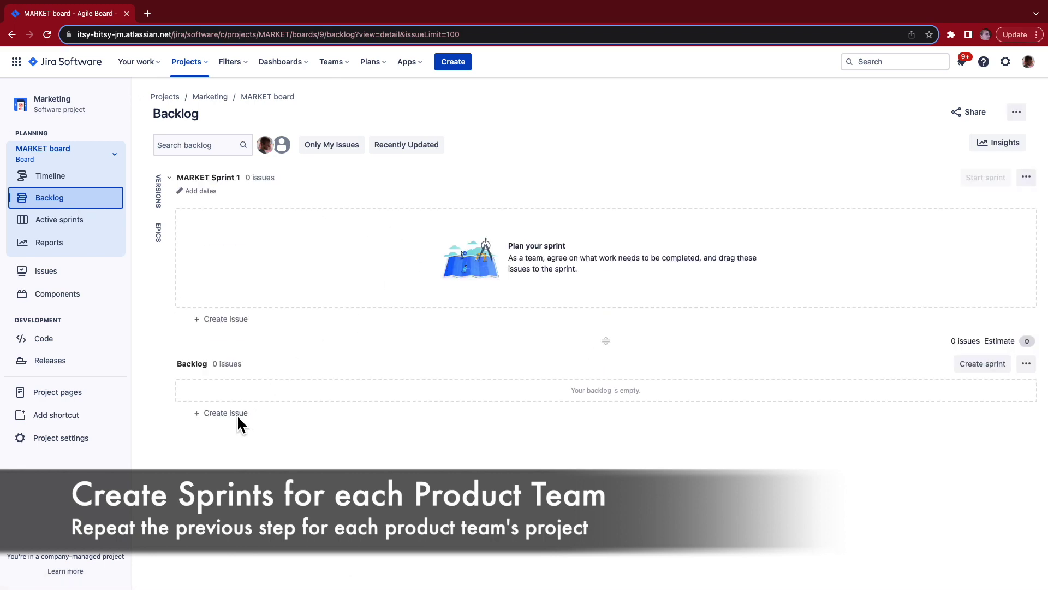
pyautogui.click(237, 415)
pyautogui.write('Test story')
pyautogui.press('Return')
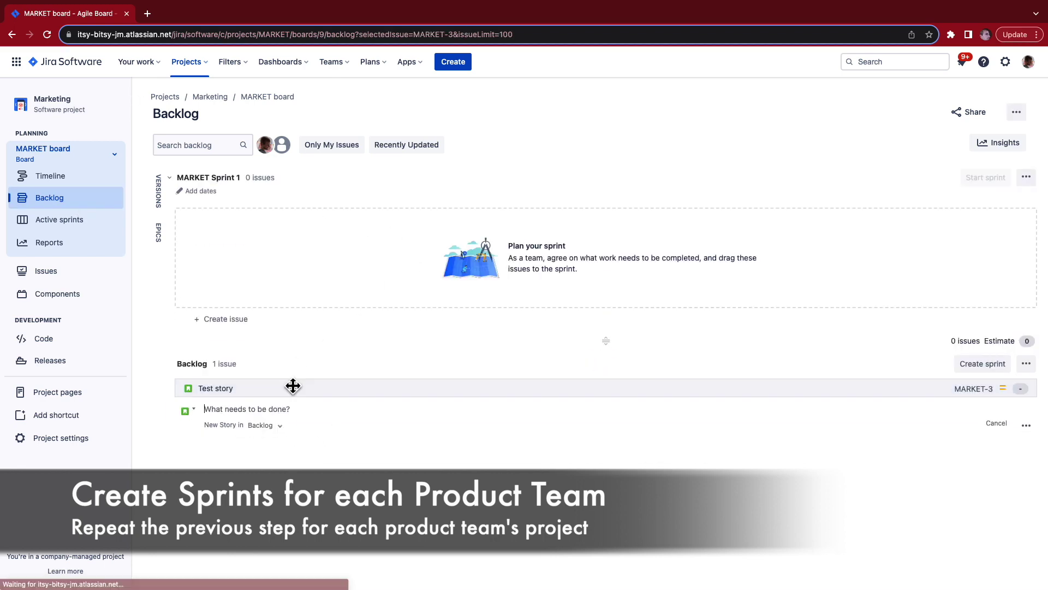
# Move the test story into MARKET Sprint 1 and start the sprint with its default settings.
pyautogui.moveTo(292, 386); pyautogui.dragTo(295, 234)
pyautogui.click(985, 177)
pyautogui.click(608, 475)
# Create a story named "Test story" in the backlog of the Store project.
pyautogui.click(186, 61)
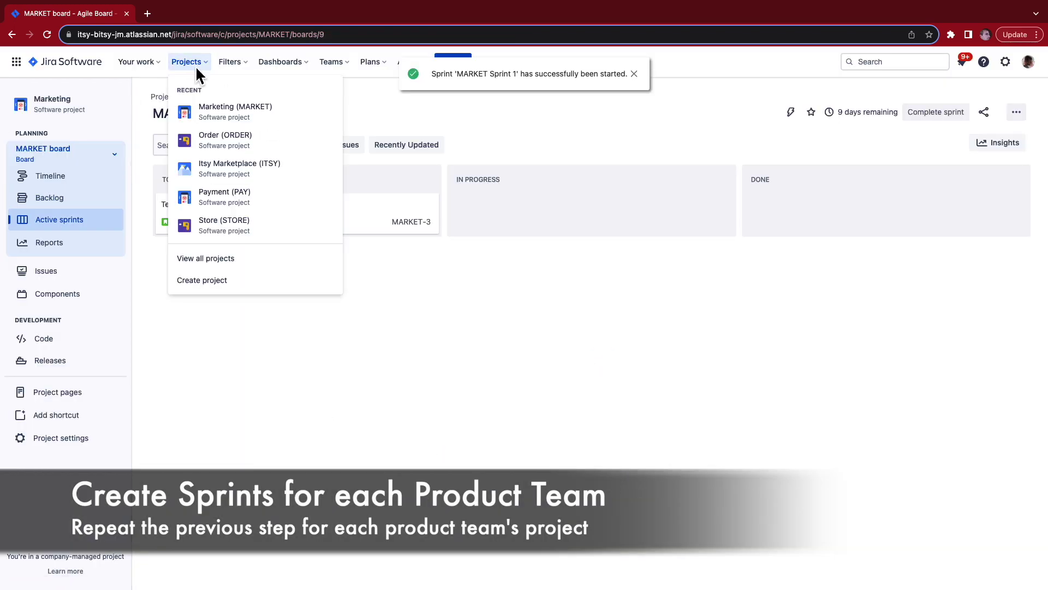
pyautogui.click(222, 277)
pyautogui.click(49, 197)
pyautogui.click(237, 415)
pyautogui.write('Test story')
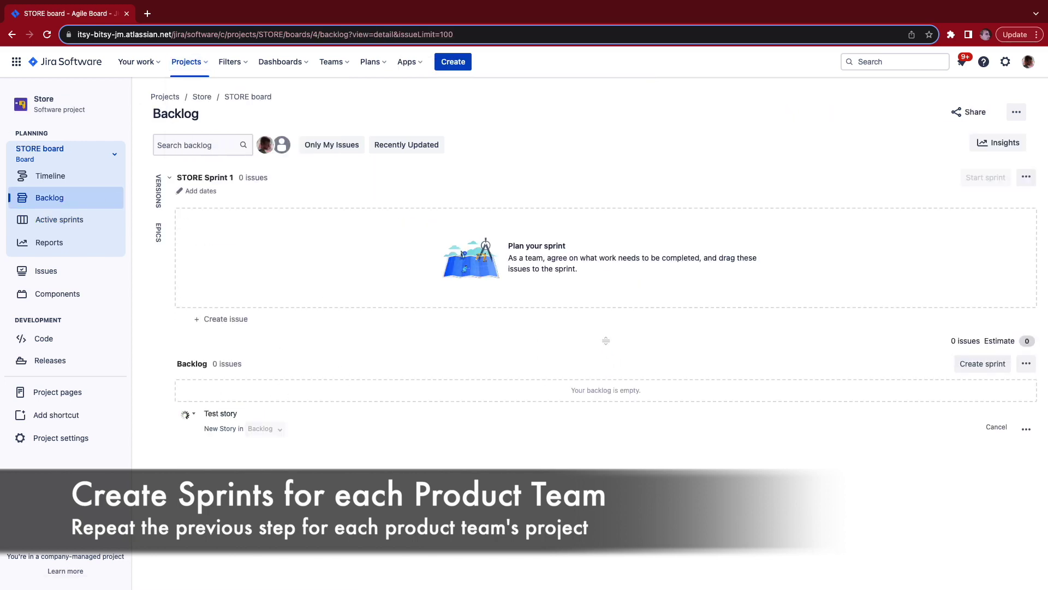
pyautogui.press('Return')
# Move the test story into STORE Sprint 1 and start the sprint with its default settings.
pyautogui.moveTo(292, 386); pyautogui.dragTo(295, 234)
pyautogui.click(985, 177)
pyautogui.click(609, 476)
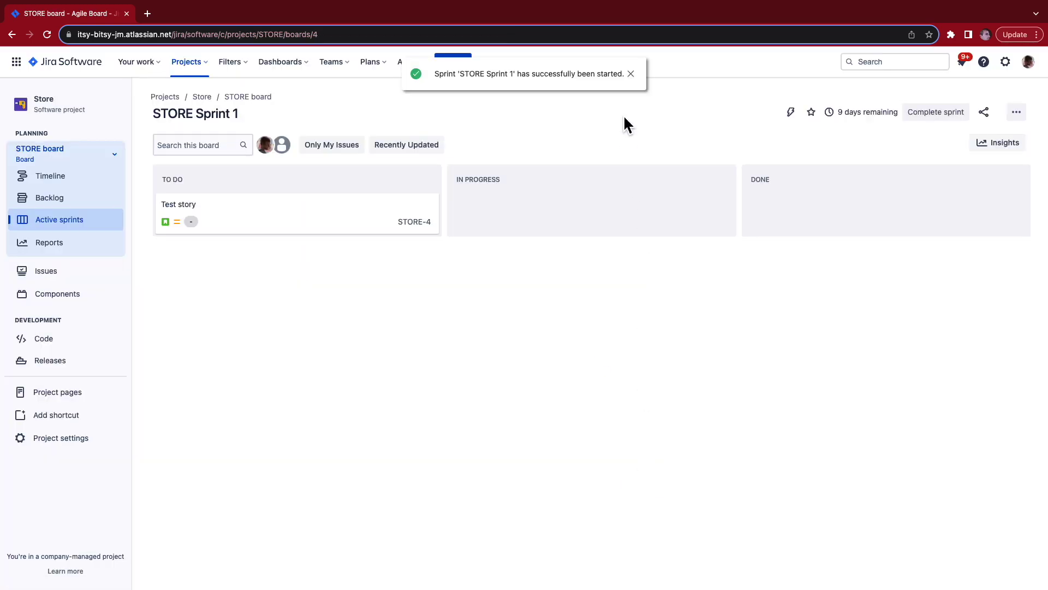
pyautogui.click(631, 73)
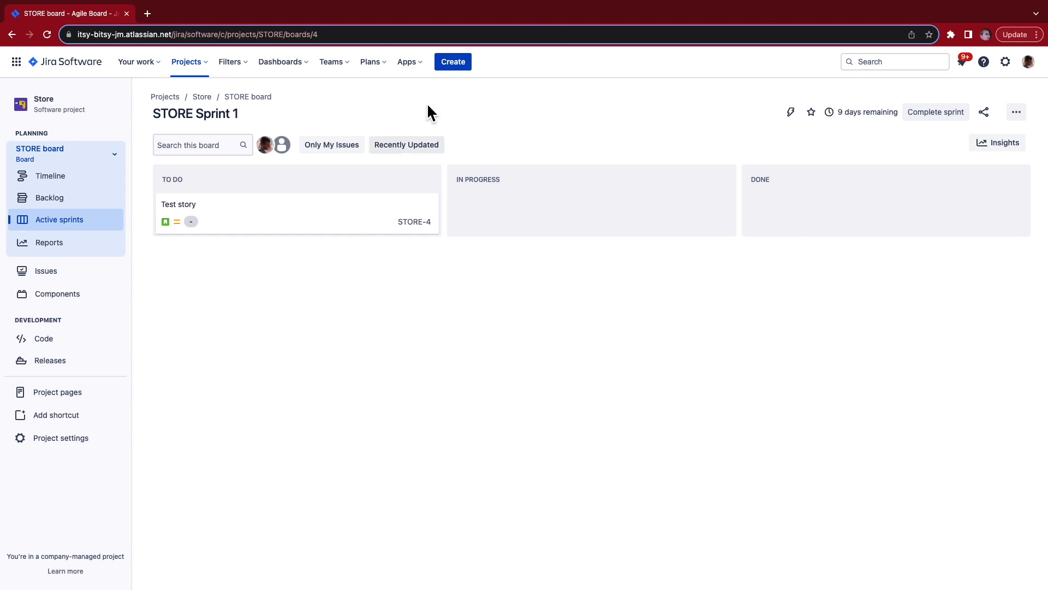
# Open the issue sources settings of the Itsy Marketplace plan.
pyautogui.click(366, 65)
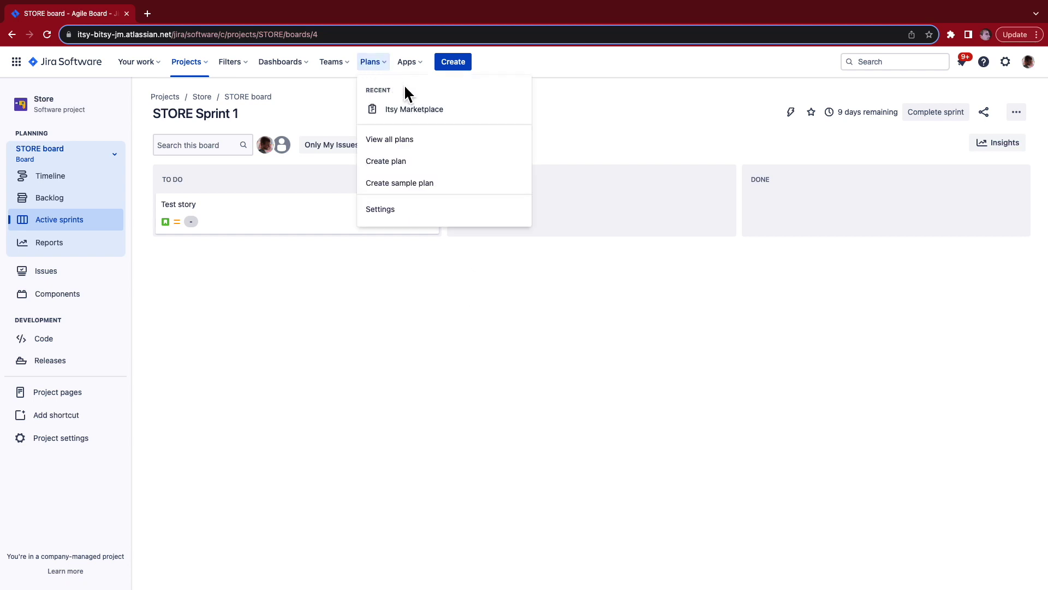
pyautogui.click(421, 109)
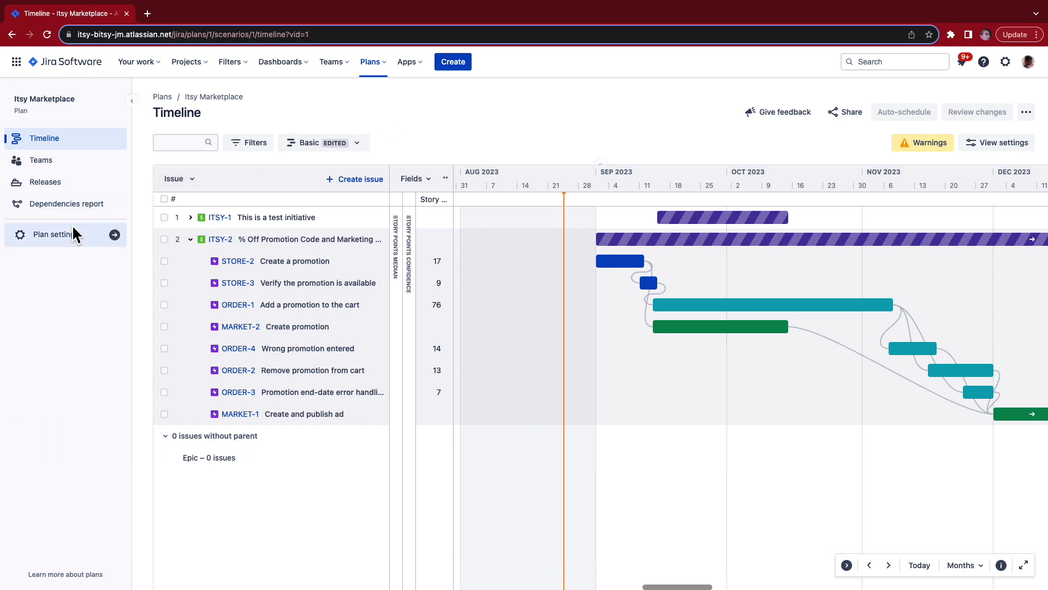
pyautogui.click(71, 239)
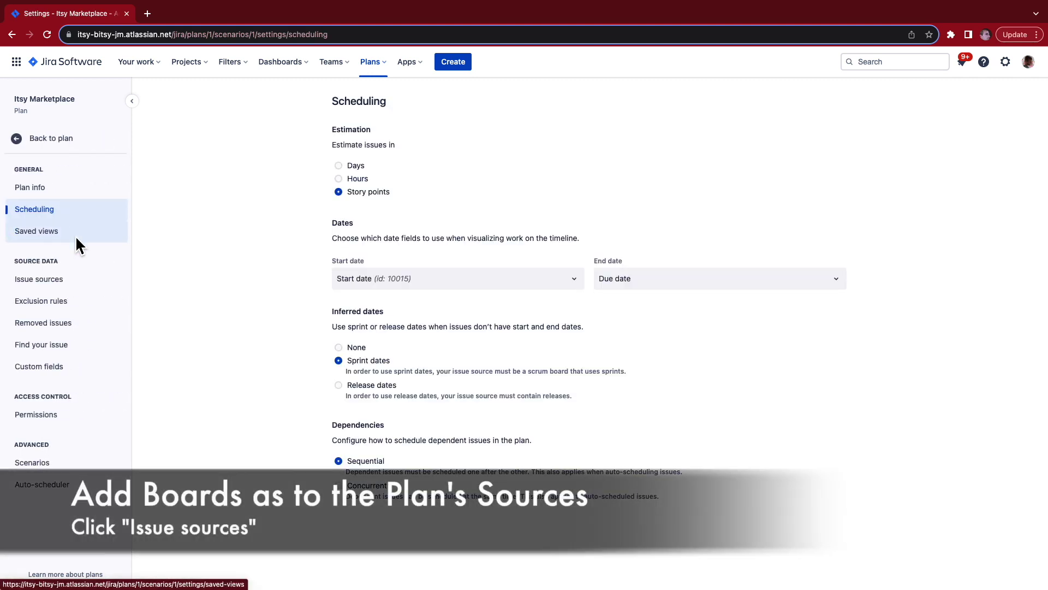
pyautogui.click(87, 282)
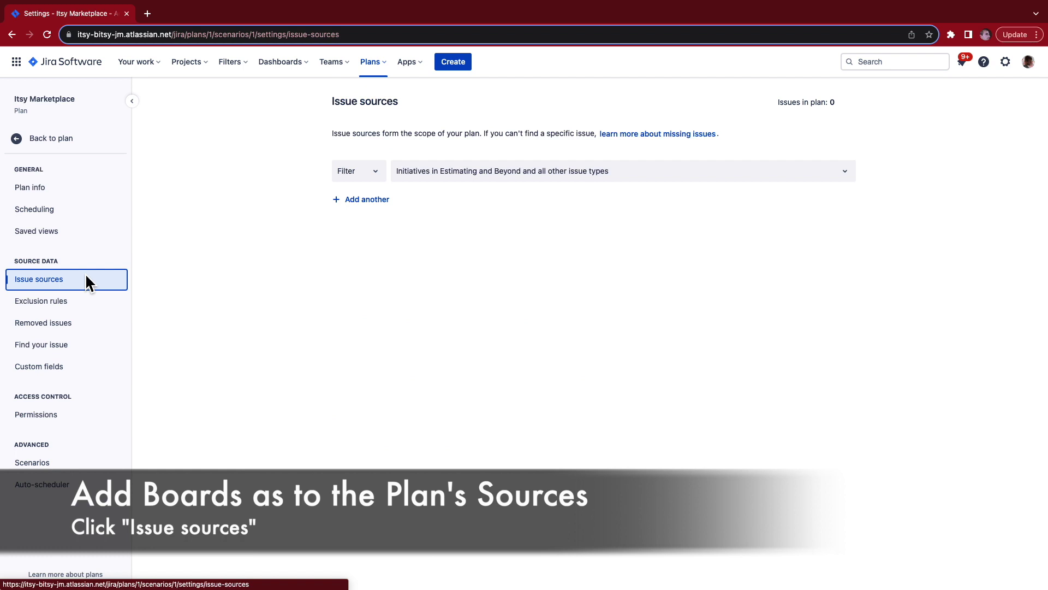
# Add an issue source of type Board to the plan and set it to the ORDER board.
pyautogui.click(365, 199)
pyautogui.click(364, 201)
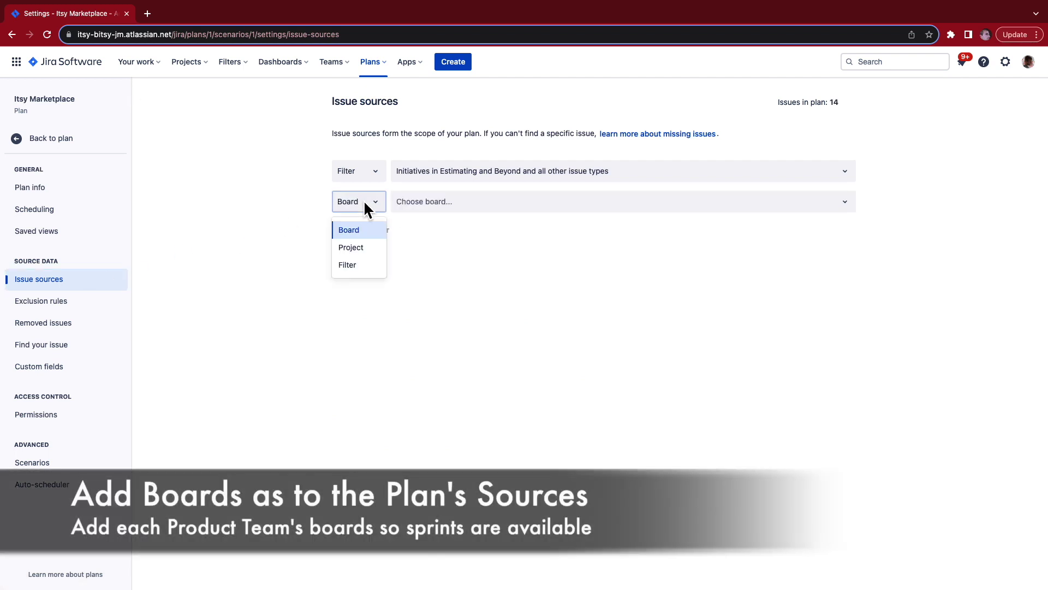
pyautogui.click(367, 229)
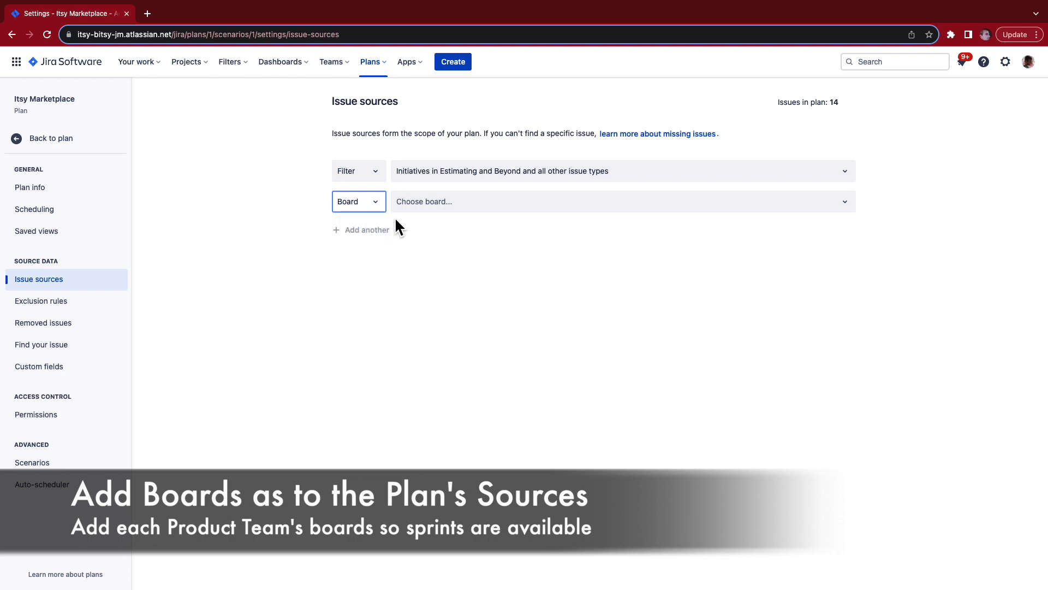
pyautogui.click(461, 203)
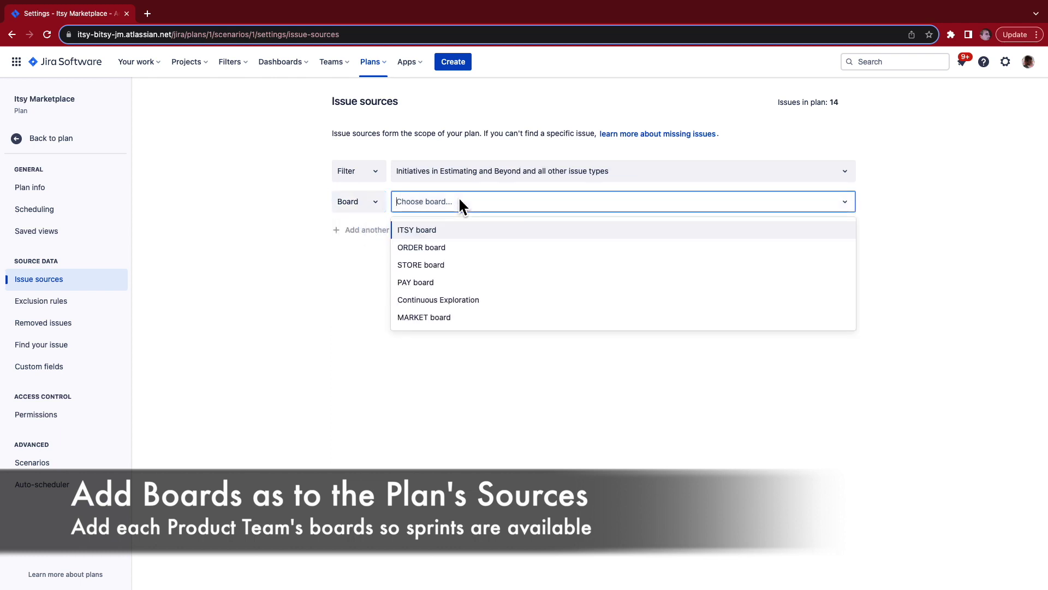
pyautogui.click(469, 251)
# Add the STORE board and the MARKET board as further issue sources and return to the plan's timeline.
pyautogui.click(375, 229)
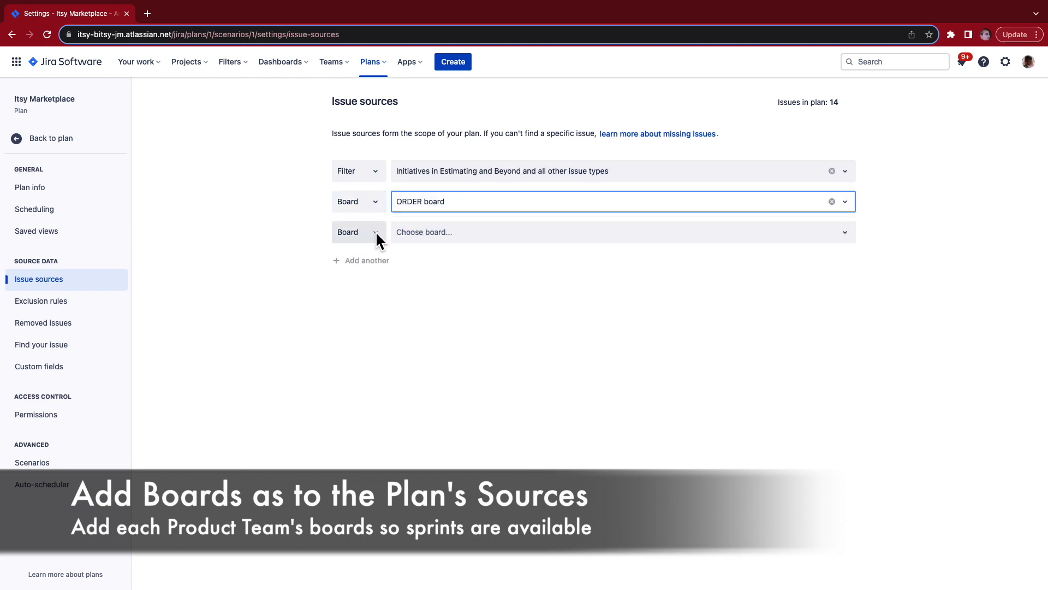
pyautogui.click(439, 231)
pyautogui.click(457, 274)
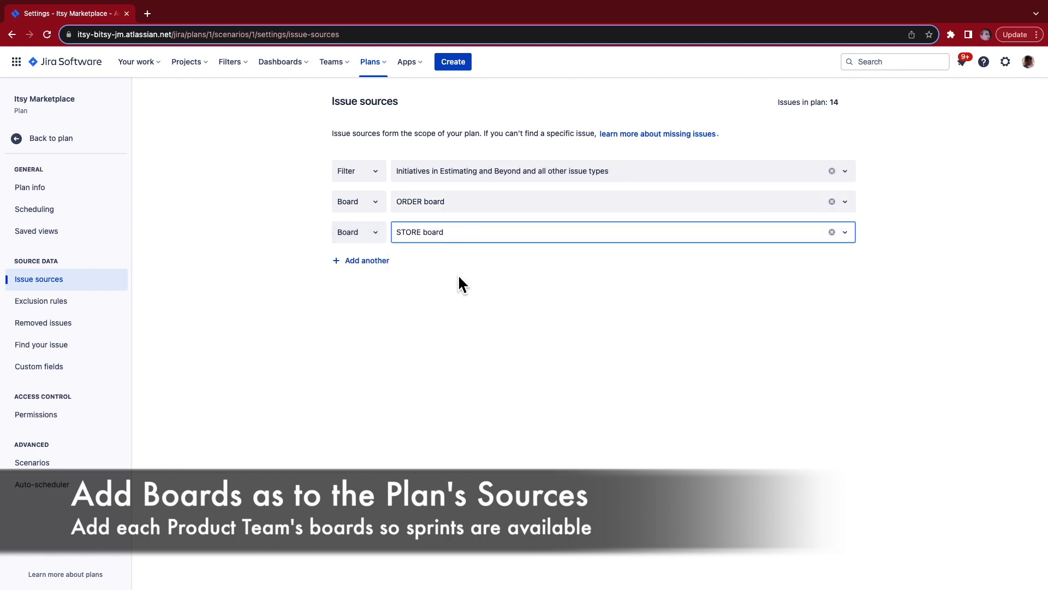
pyautogui.click(386, 262)
pyautogui.click(439, 261)
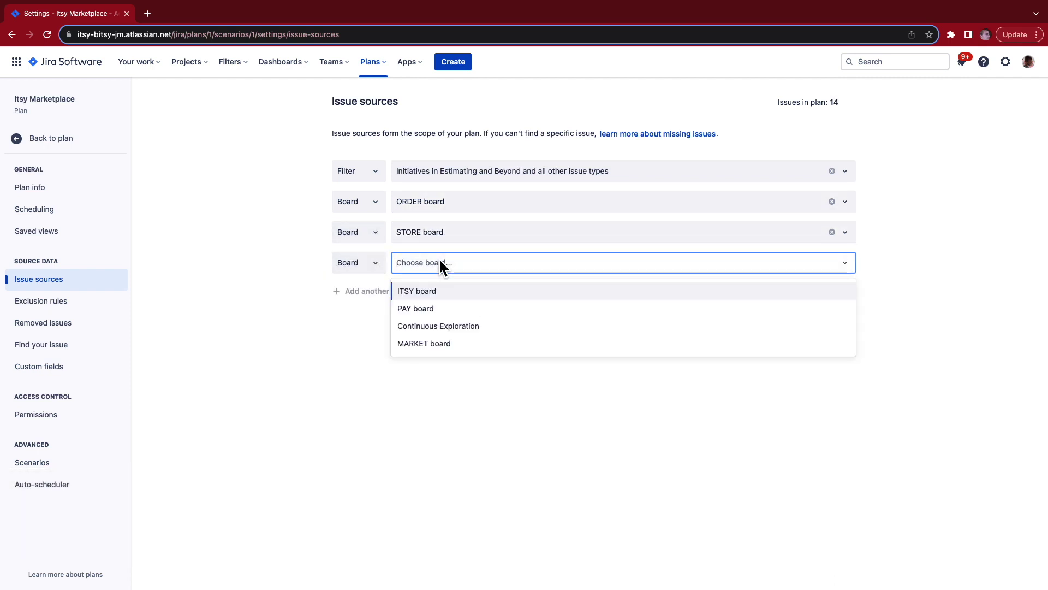
pyautogui.click(464, 343)
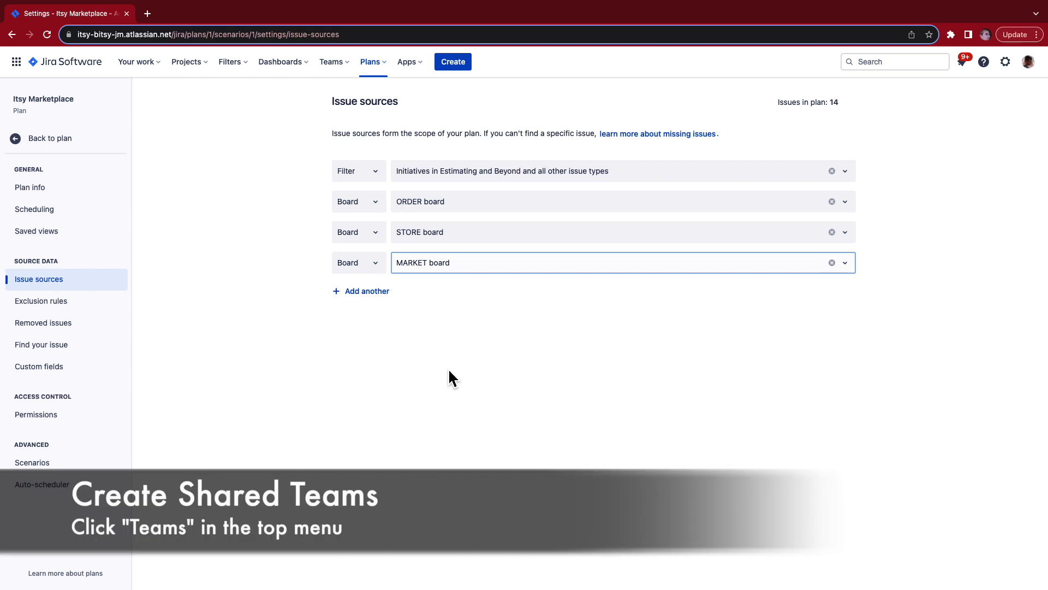
pyautogui.click(67, 141)
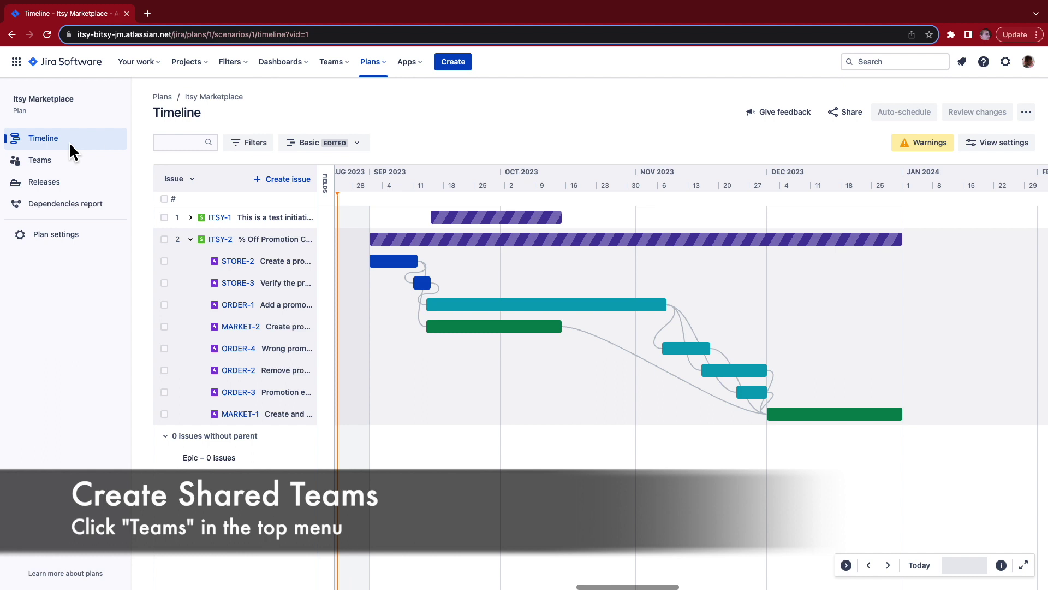
# Create a shared team named Marketing that anyone can join without approval.
pyautogui.click(344, 63)
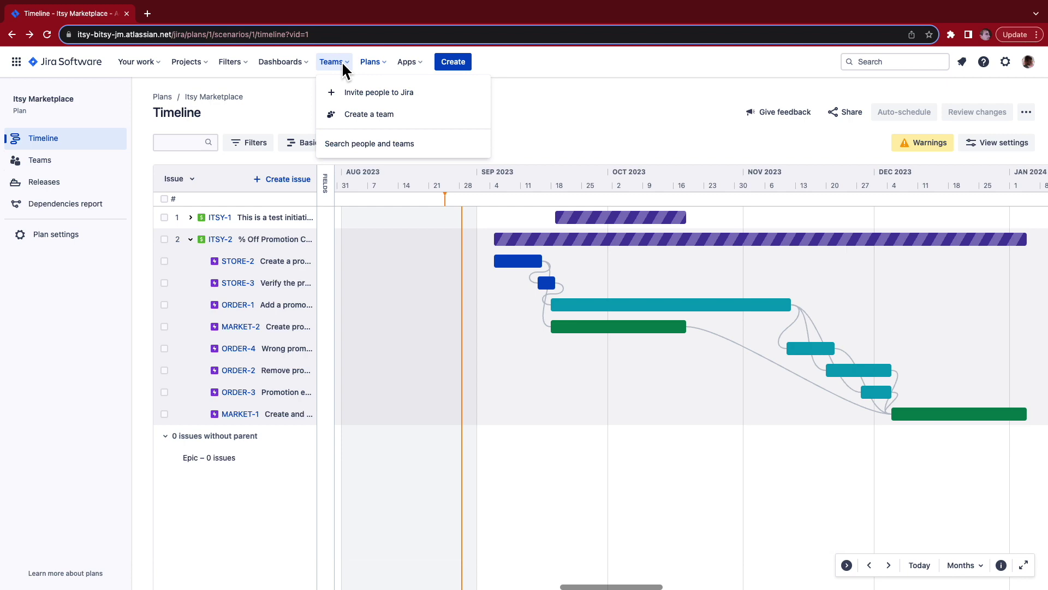
pyautogui.click(401, 115)
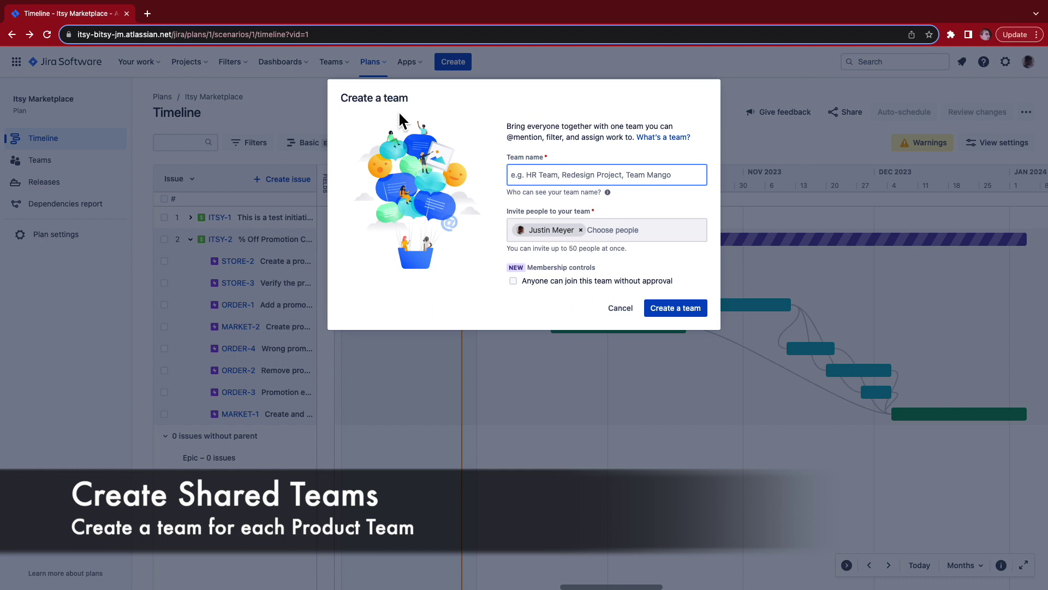
pyautogui.write('Marketing')
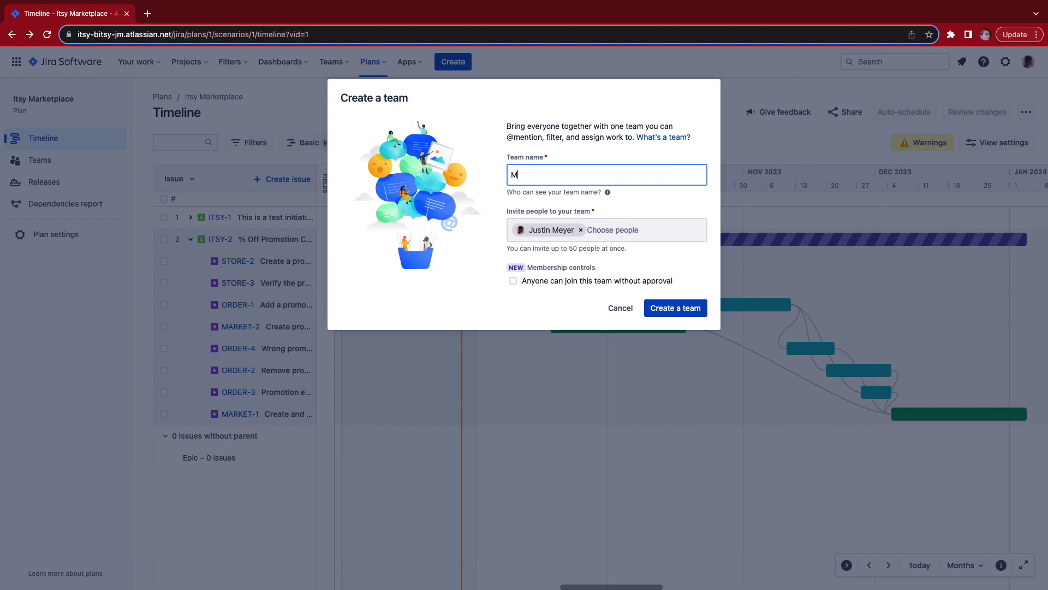
pyautogui.click(540, 281)
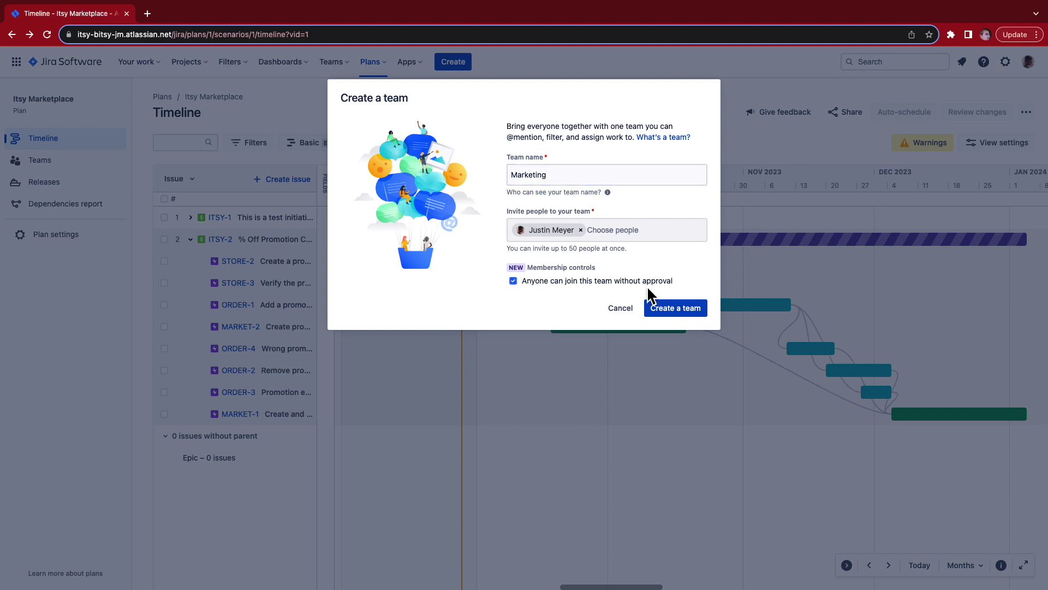
pyautogui.click(691, 309)
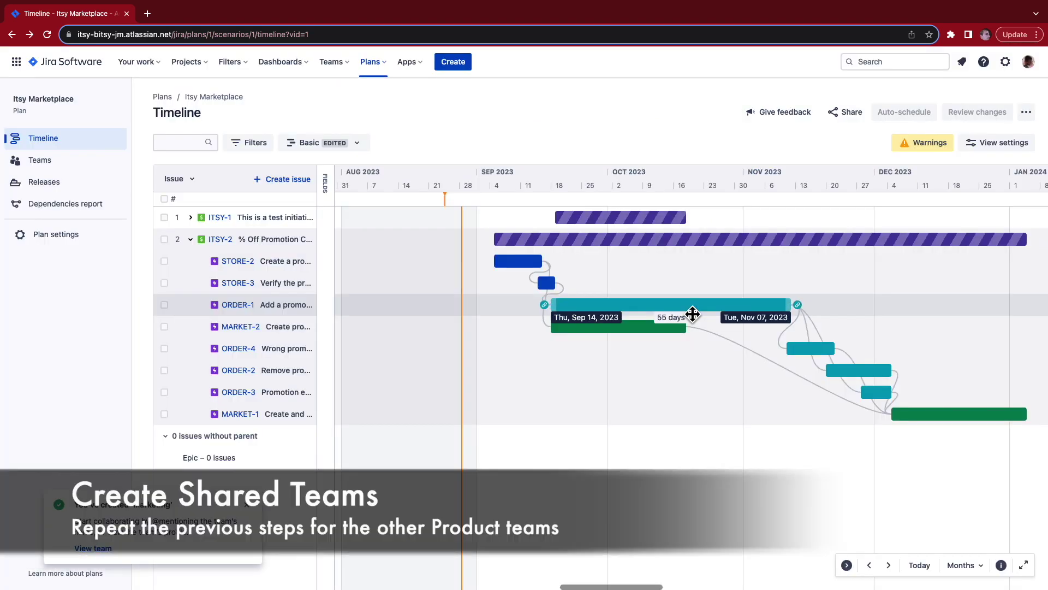
# Create a shared team named Store that anyone can join without approval.
pyautogui.click(345, 66)
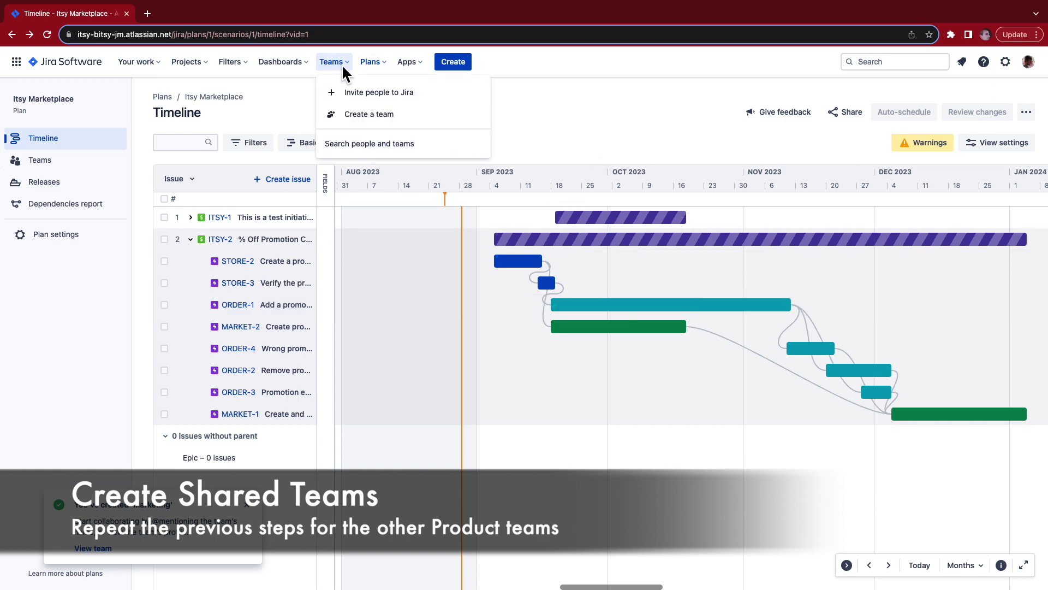
pyautogui.click(392, 122)
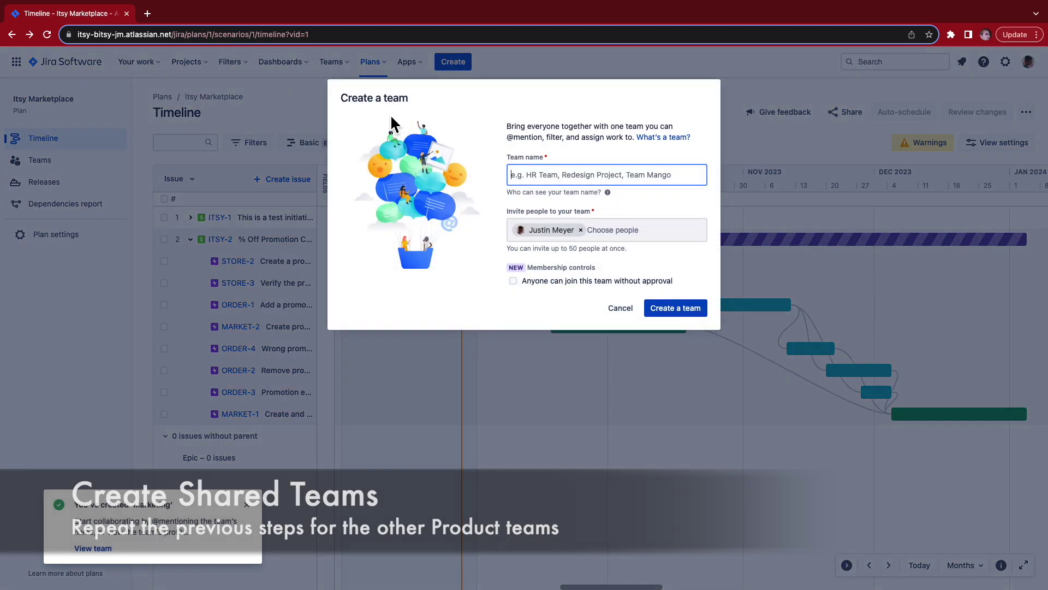
pyautogui.write('Store')
pyautogui.click(513, 281)
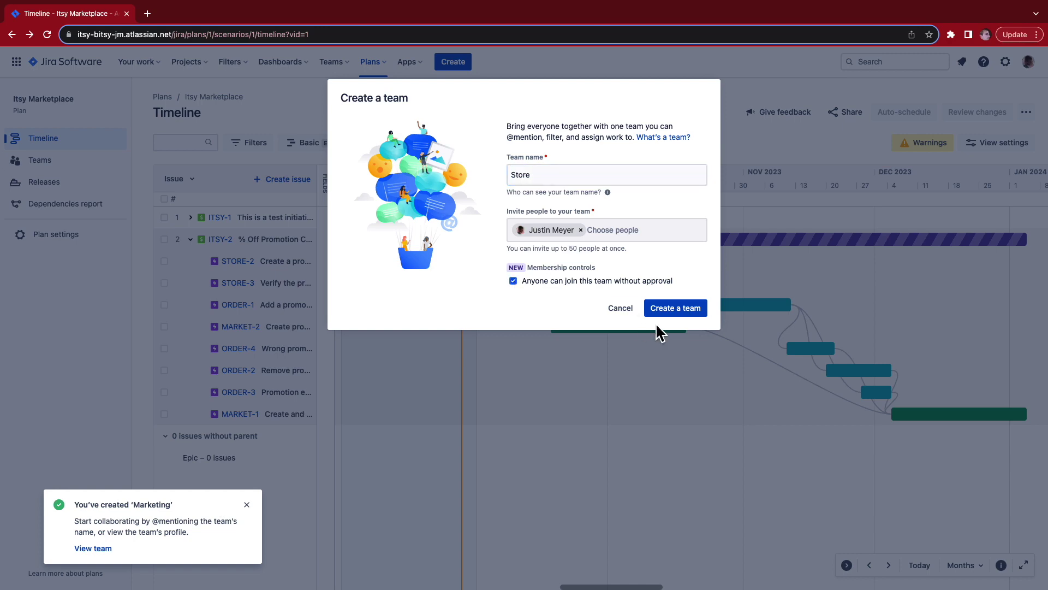
pyautogui.click(667, 309)
# Create a shared team named Order that anyone can join without approval.
pyautogui.click(333, 64)
pyautogui.click(363, 113)
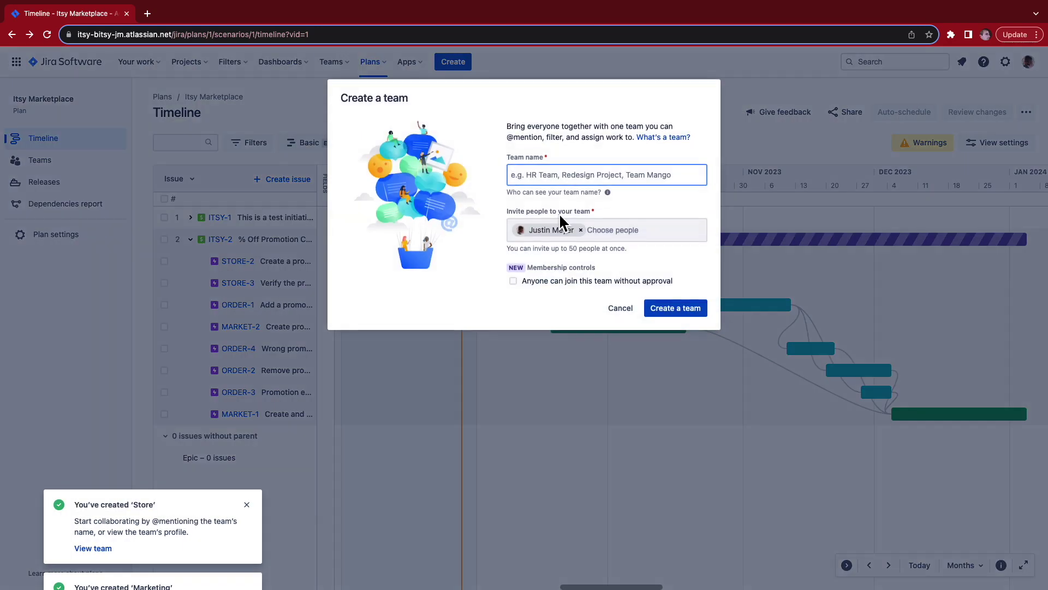
pyautogui.write('Order')
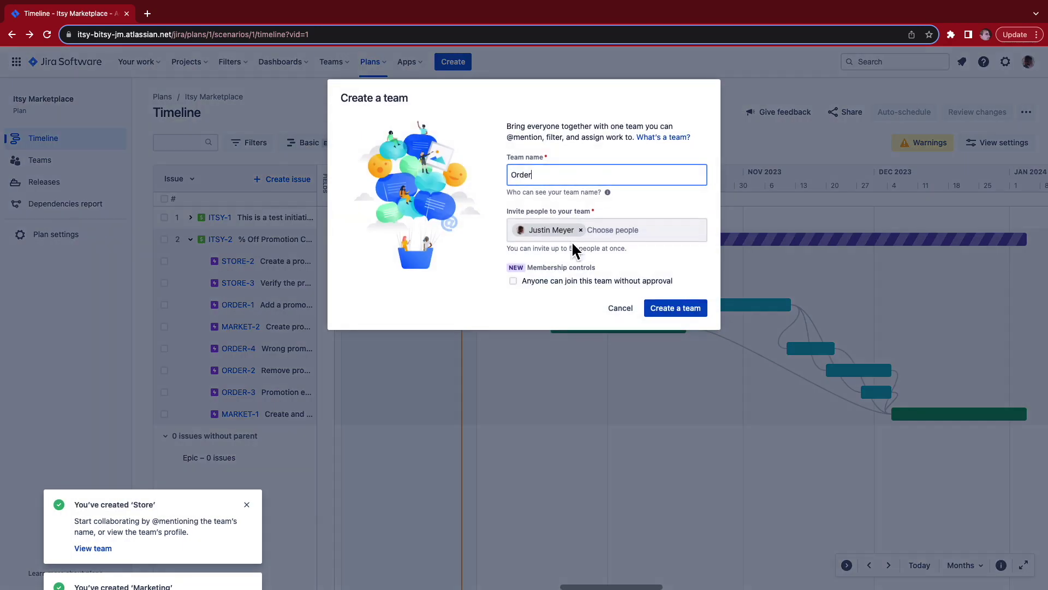
pyautogui.click(513, 280)
pyautogui.click(674, 307)
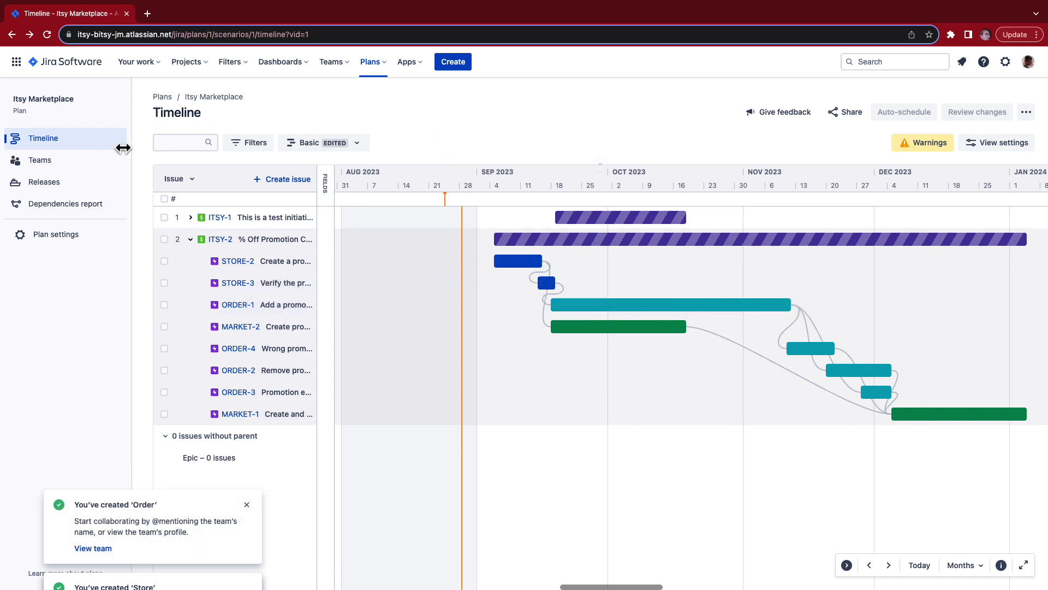
# Add the existing Marketing team from the organization to the Itsy Marketplace plan's teams.
pyautogui.click(76, 169)
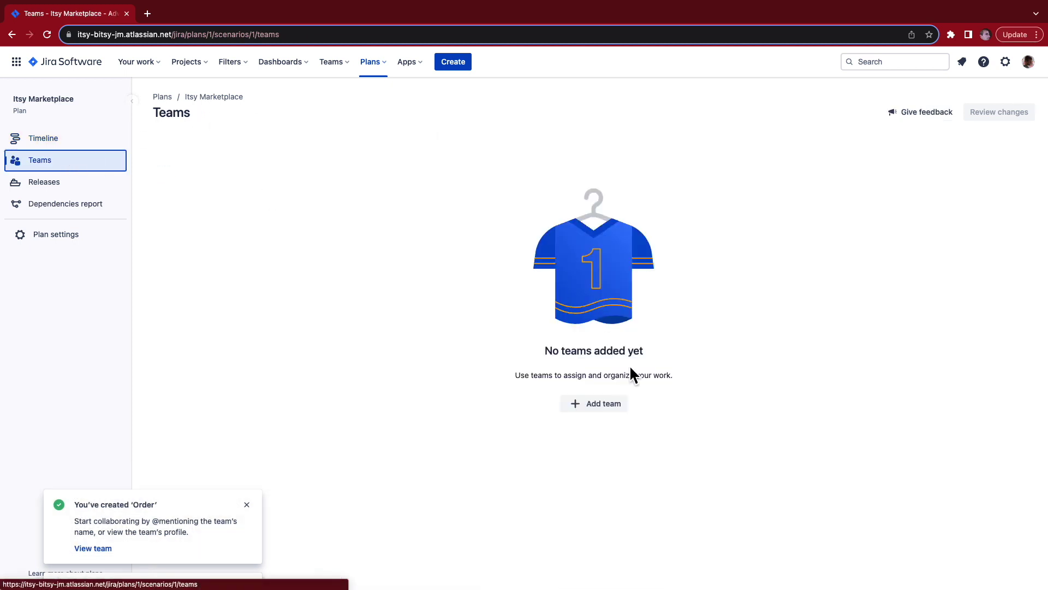
pyautogui.click(613, 408)
pyautogui.click(593, 184)
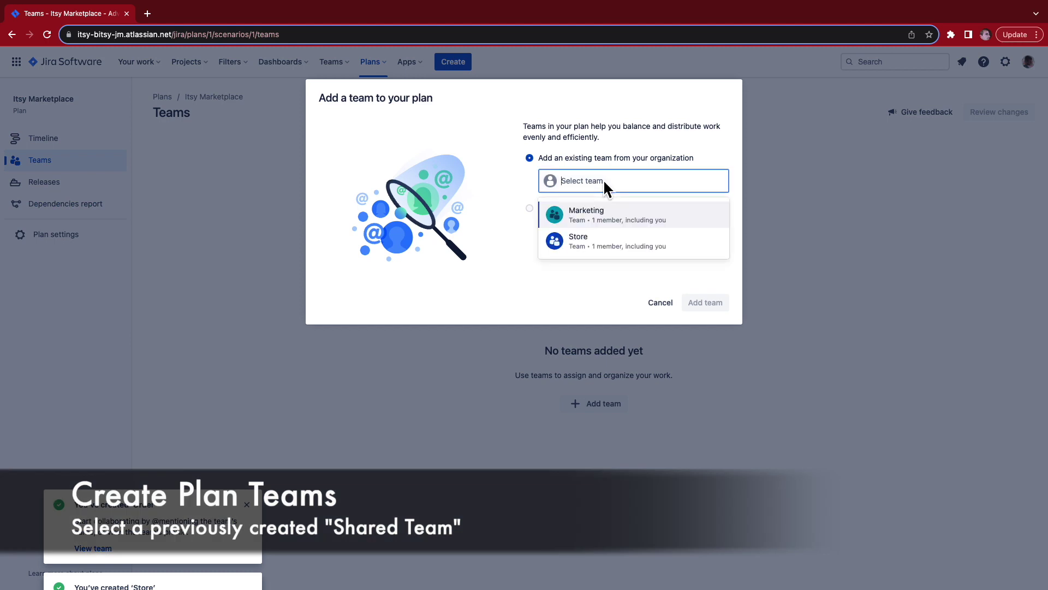
pyautogui.click(601, 214)
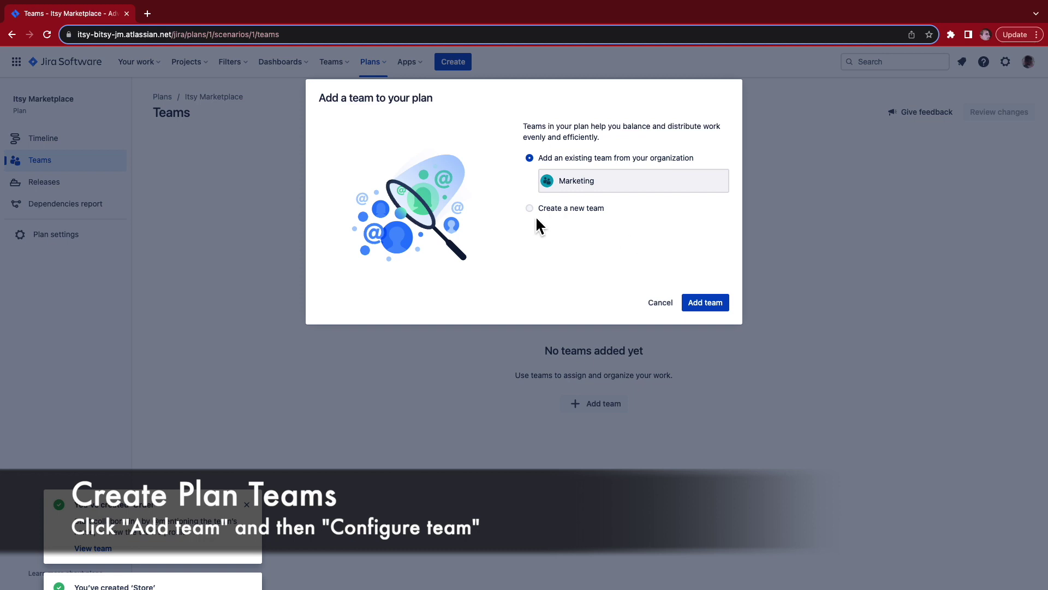
pyautogui.click(705, 301)
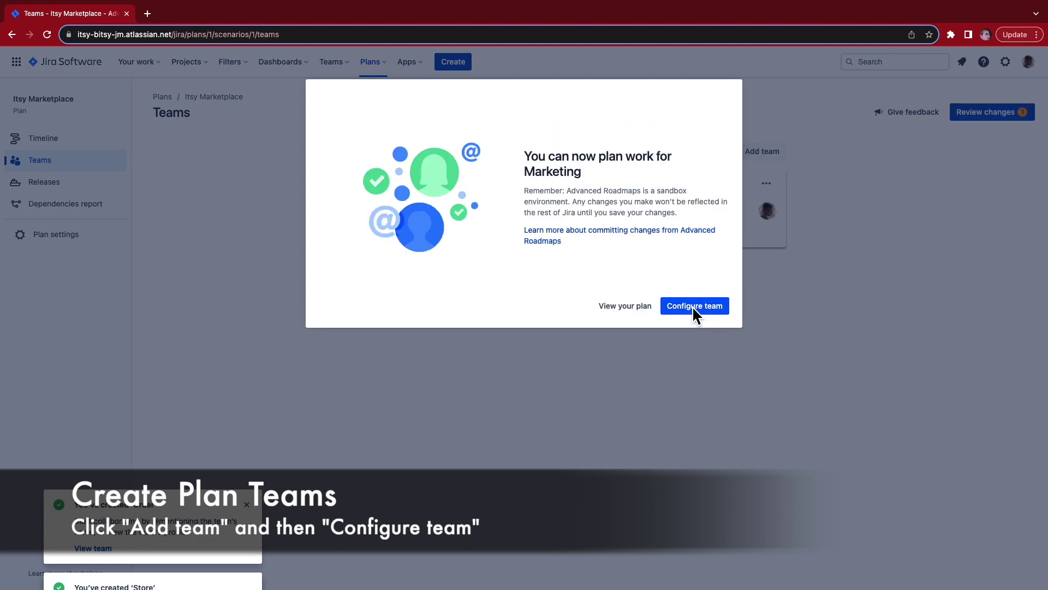
# Configure the Marketing team with the MARKET board as its issue source.
pyautogui.click(693, 308)
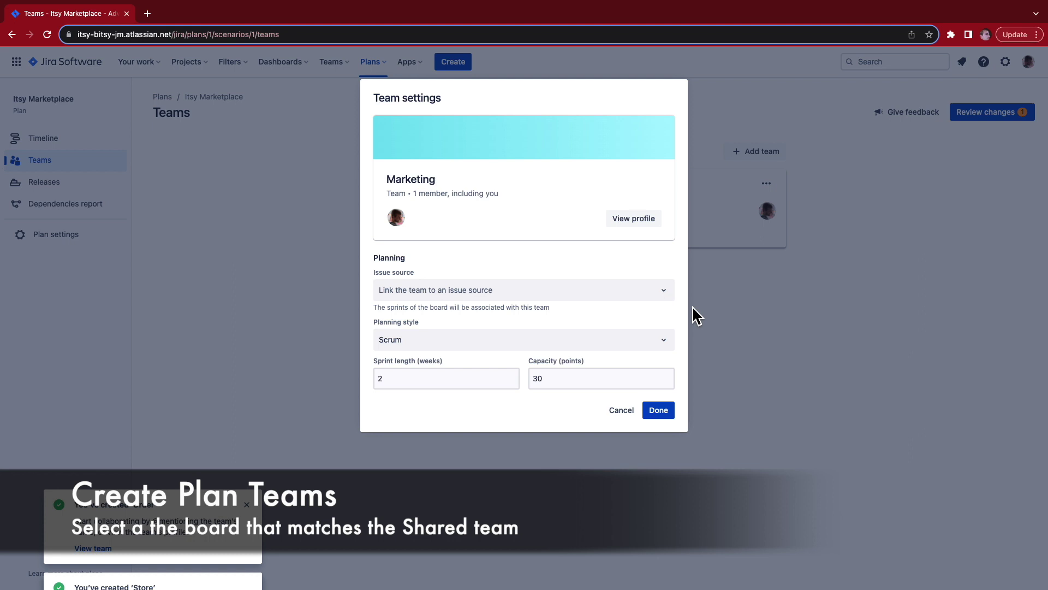
pyautogui.click(491, 289)
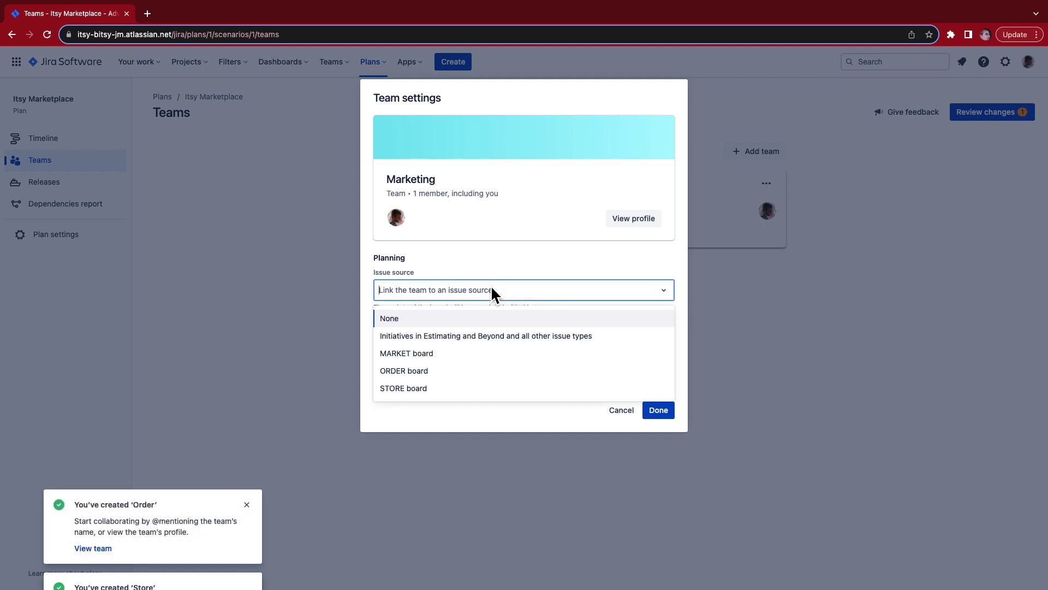
pyautogui.click(480, 354)
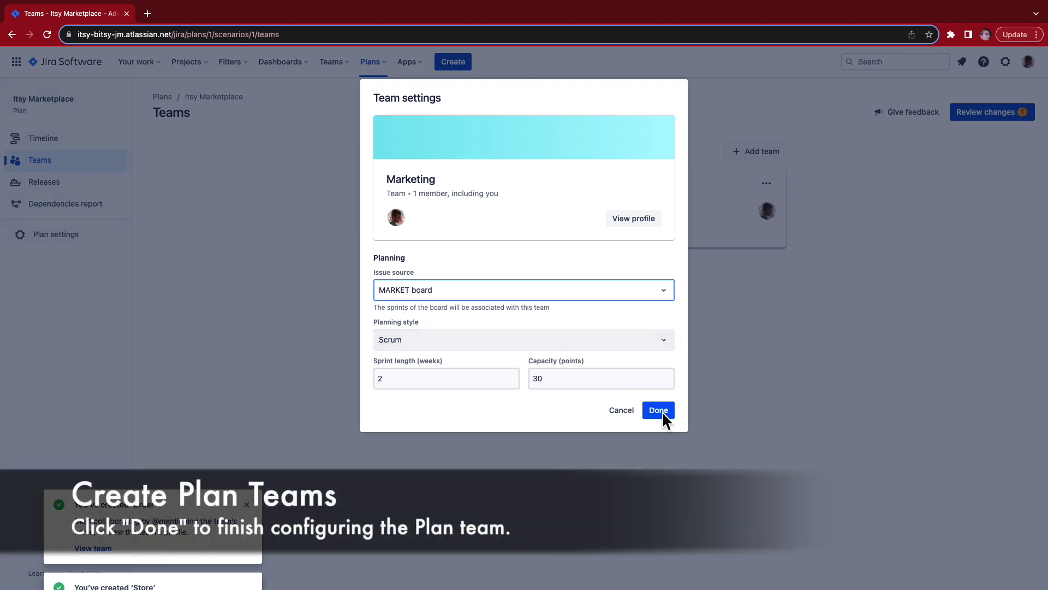
pyautogui.click(658, 410)
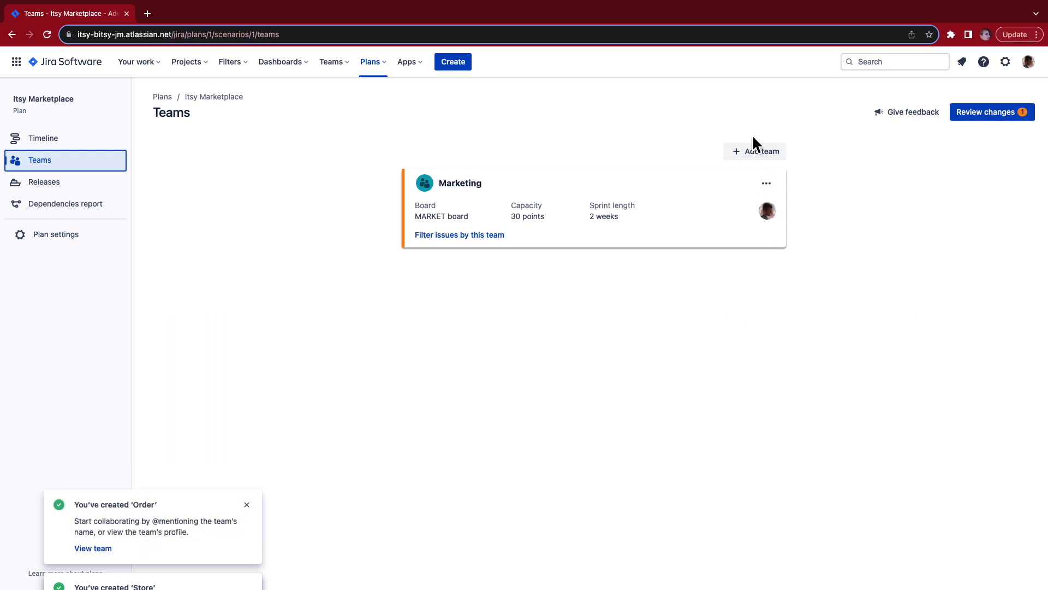
# Add the existing Order team from the organization to the plan.
pyautogui.click(756, 152)
pyautogui.click(608, 181)
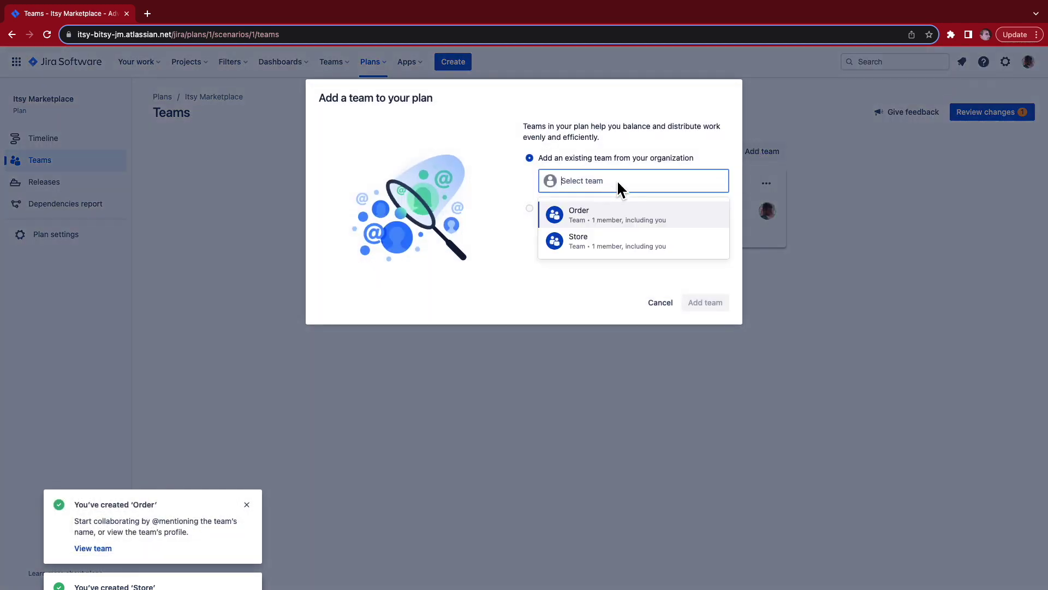
pyautogui.click(624, 214)
pyautogui.click(715, 305)
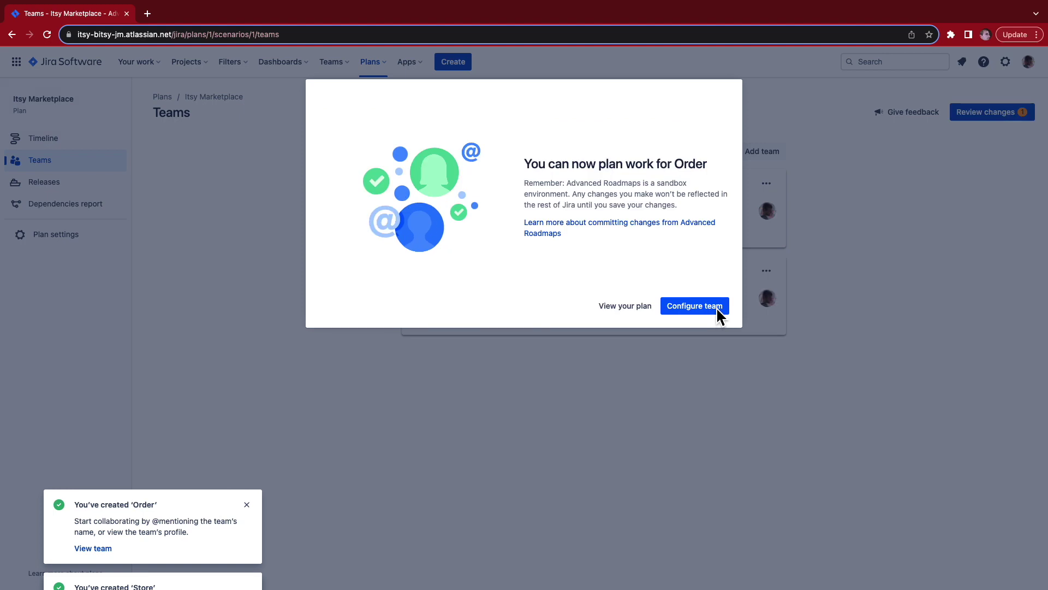
# Configure the Order team with the ORDER board as its issue source and a capacity of 20 points.
pyautogui.click(717, 307)
pyautogui.click(566, 290)
pyautogui.click(454, 371)
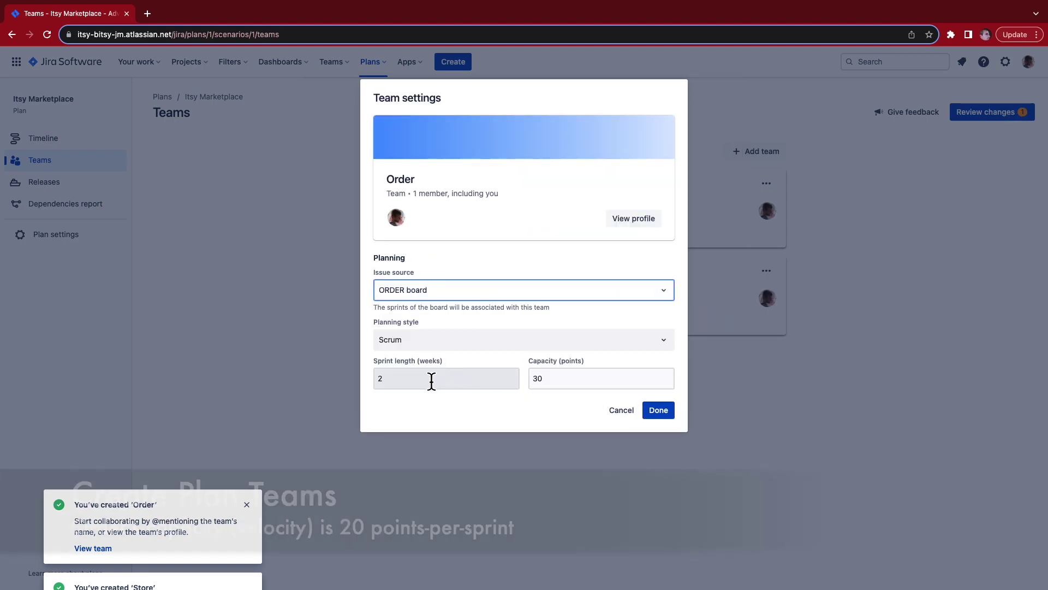
pyautogui.moveTo(546, 377); pyautogui.dragTo(522, 382)
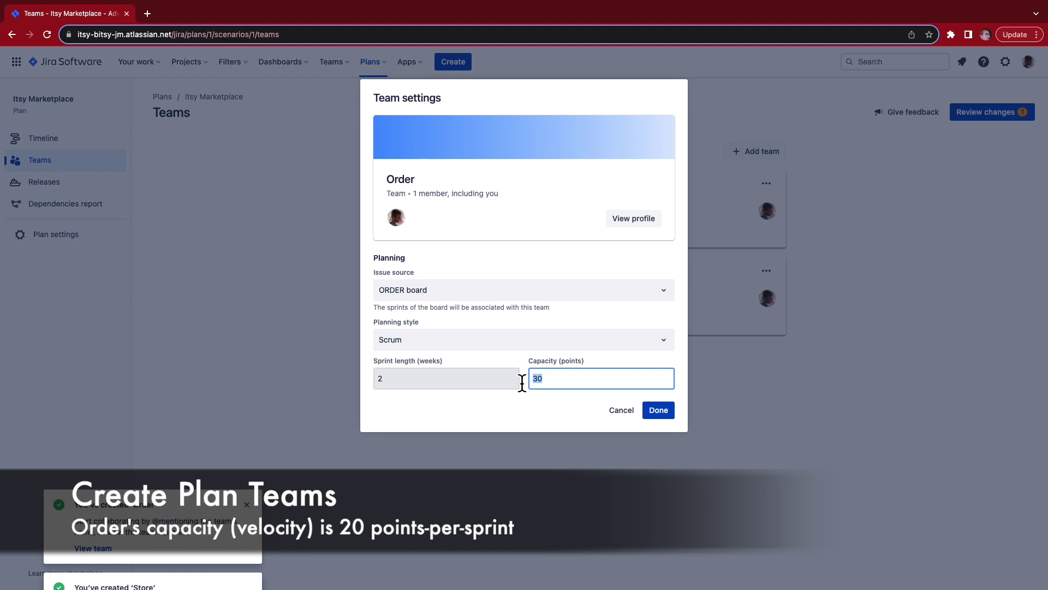
pyautogui.write('20')
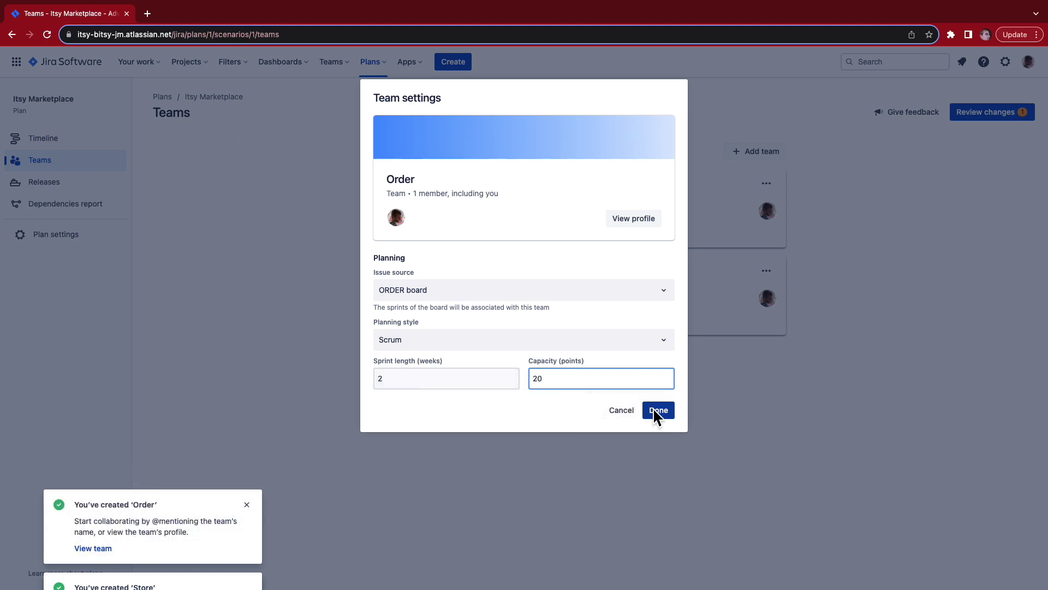
pyautogui.click(657, 410)
# Add the existing Store team from the organization to the plan.
pyautogui.click(769, 153)
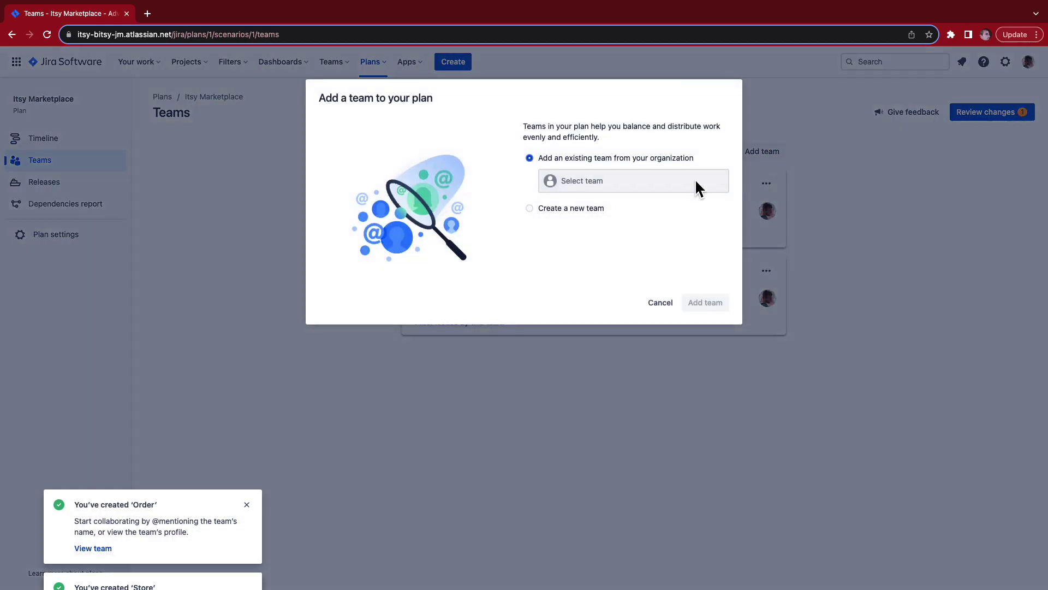
pyautogui.click(585, 184)
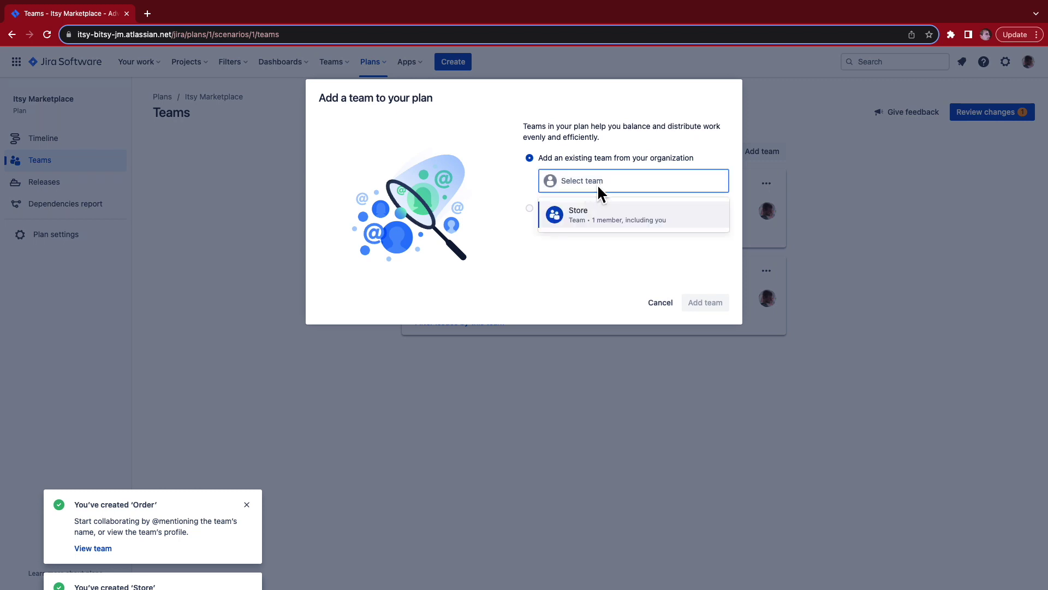
pyautogui.click(600, 216)
pyautogui.click(709, 301)
# Configure the Store team with the STORE board as its issue source and a capacity of 25 points.
pyautogui.click(726, 305)
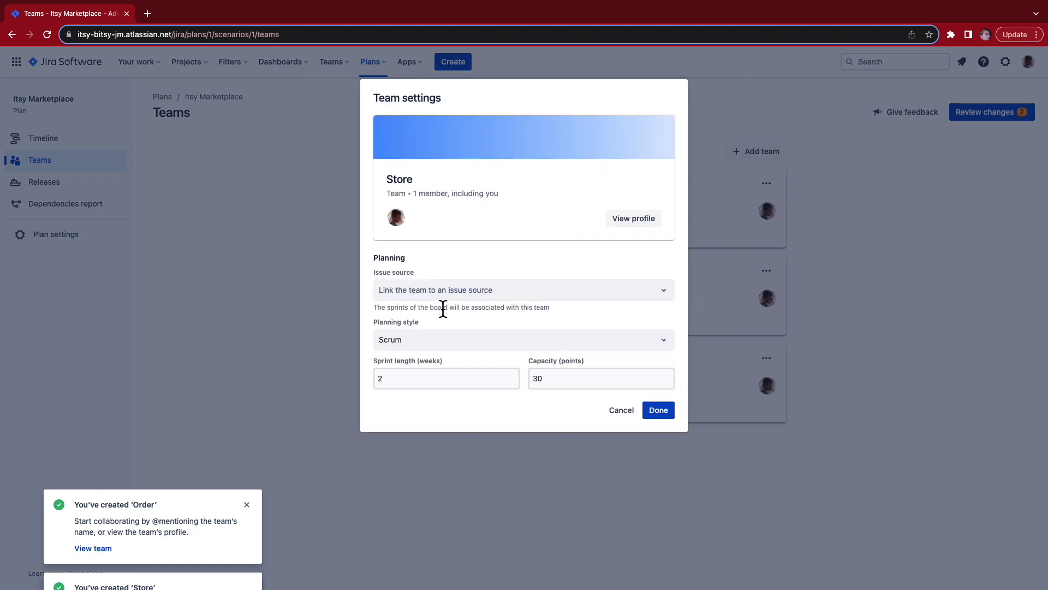
pyautogui.click(441, 289)
pyautogui.click(450, 389)
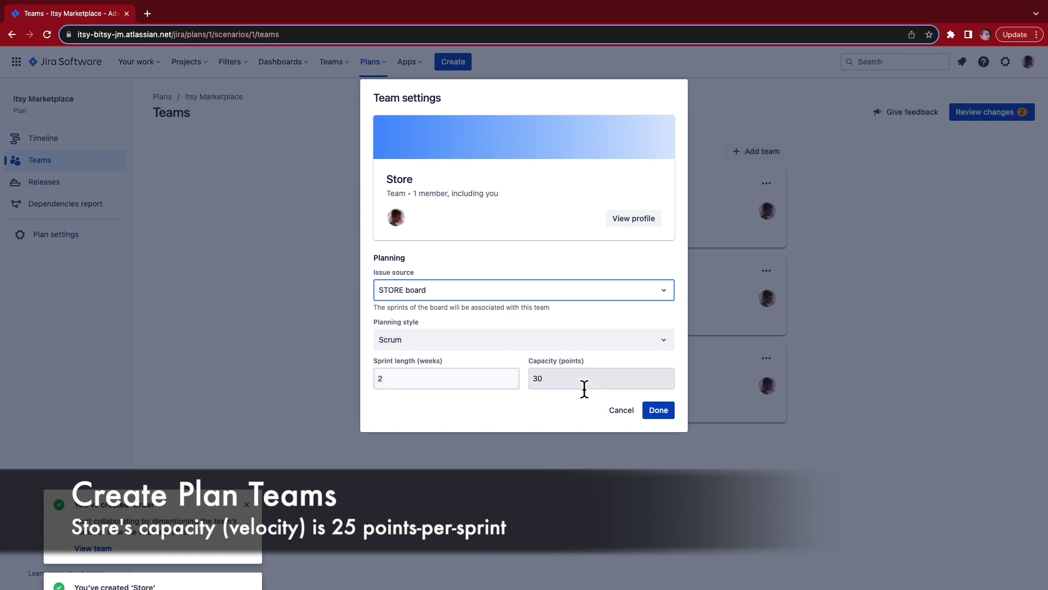
pyautogui.click(555, 385)
pyautogui.moveTo(555, 385); pyautogui.dragTo(518, 384)
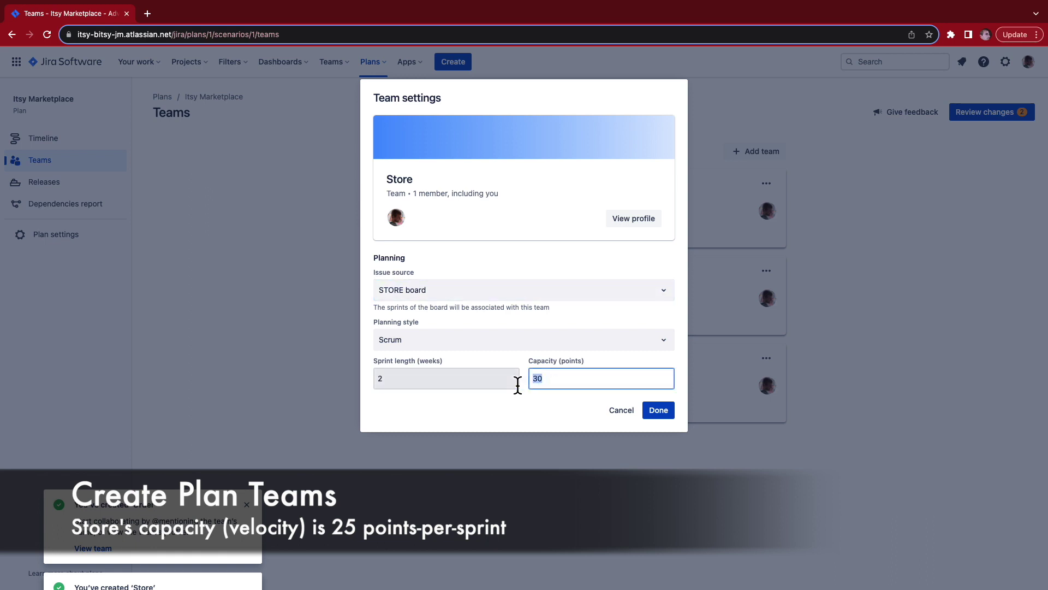
pyautogui.write('25')
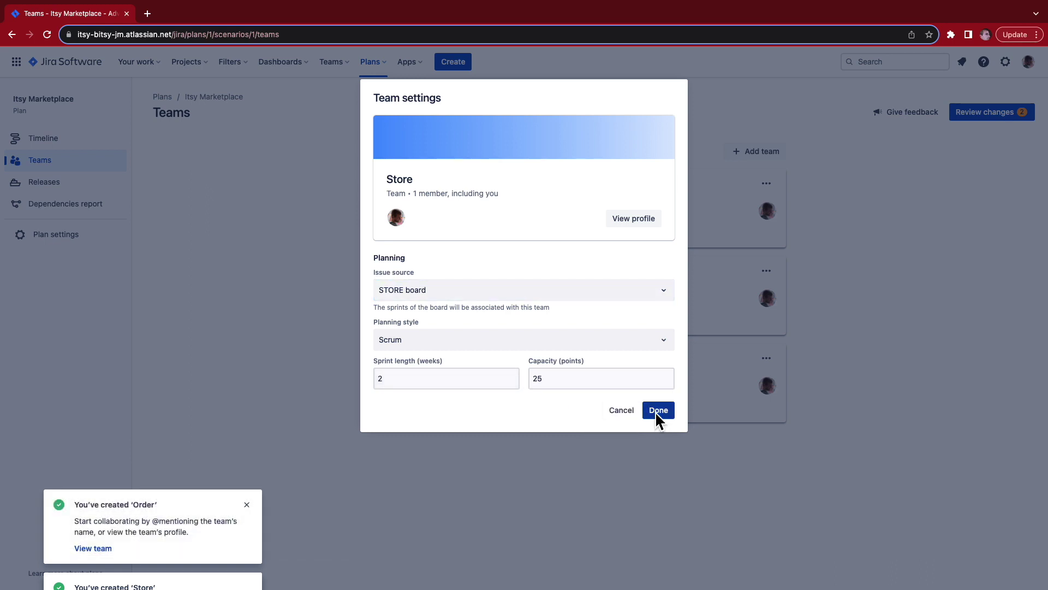
pyautogui.click(656, 411)
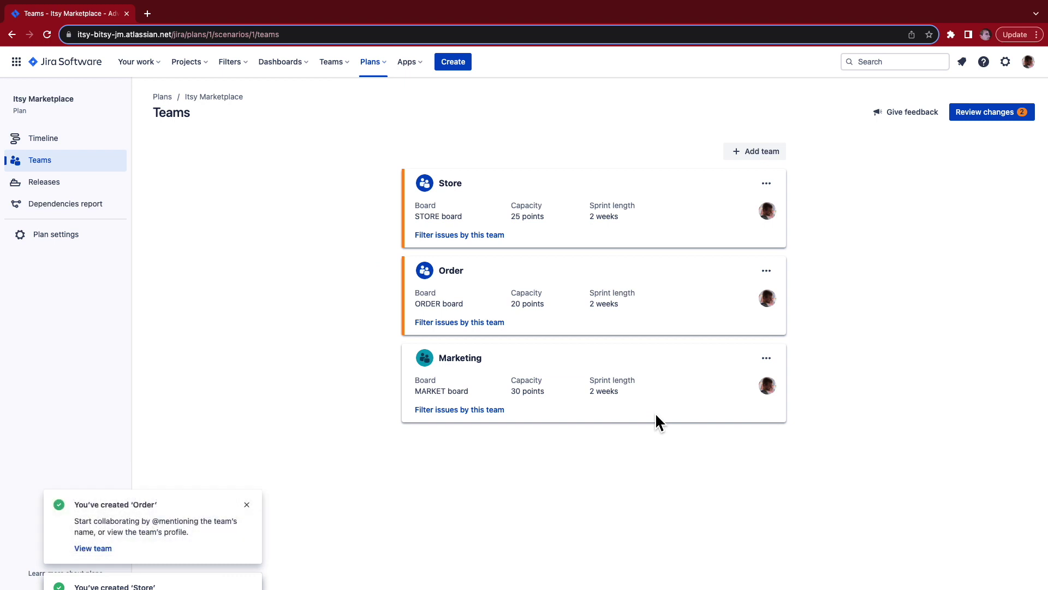
# Review the plan's pending Store and Order team changes and save them in Jira.
pyautogui.click(1005, 112)
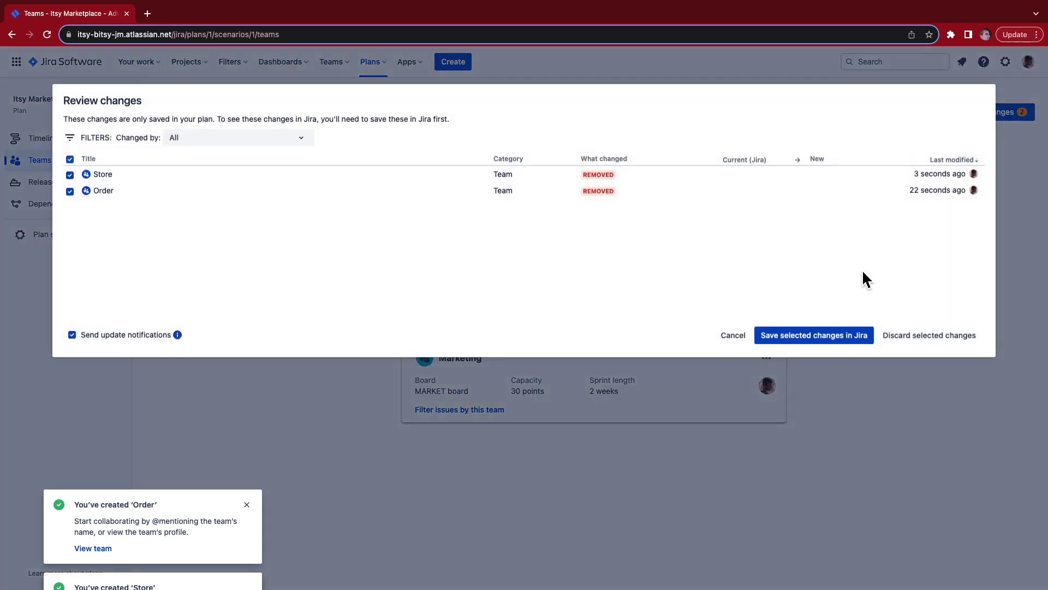
pyautogui.click(811, 334)
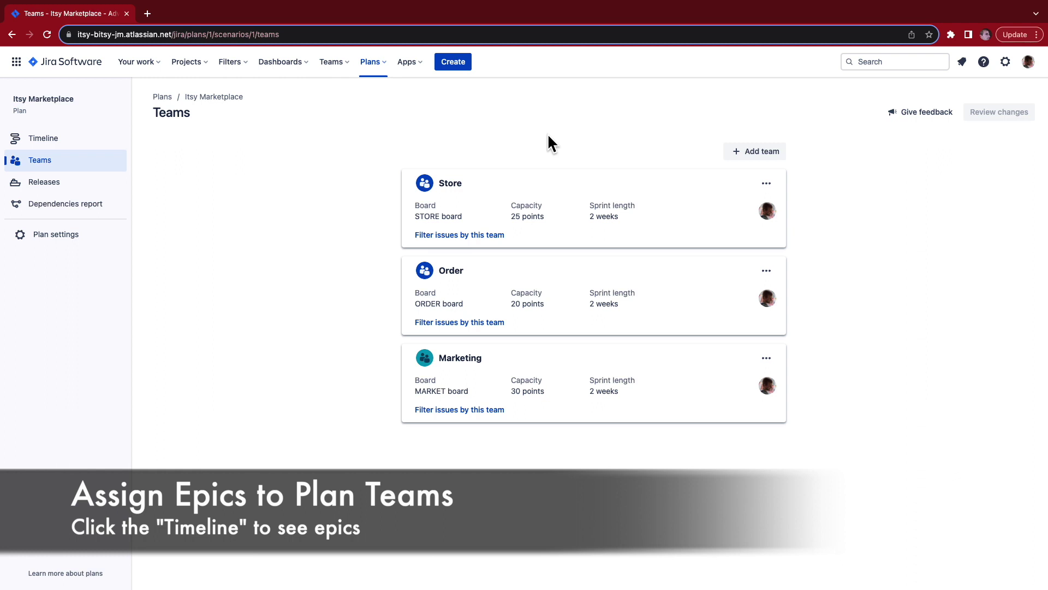
# Open the plan's timeline and remove the Story points median and Story points confidence fields from its columns.
pyautogui.click(68, 142)
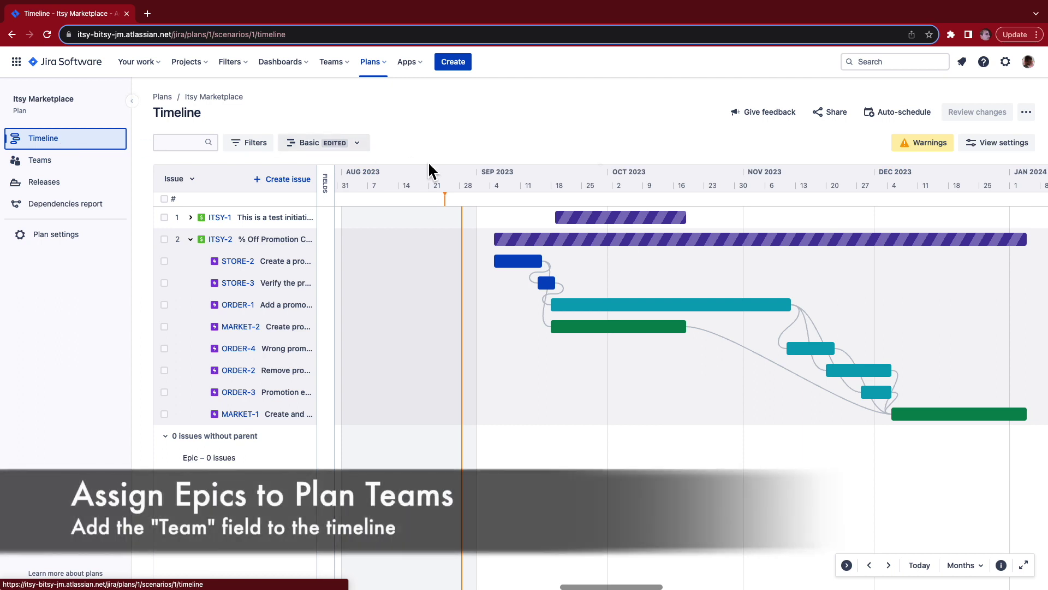
pyautogui.click(330, 190)
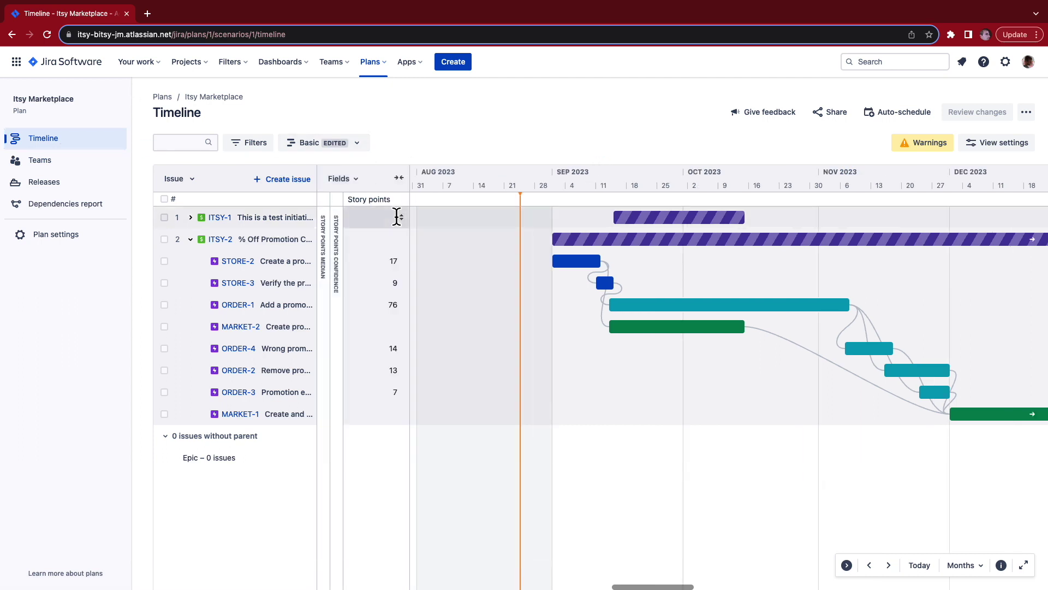
pyautogui.click(341, 180)
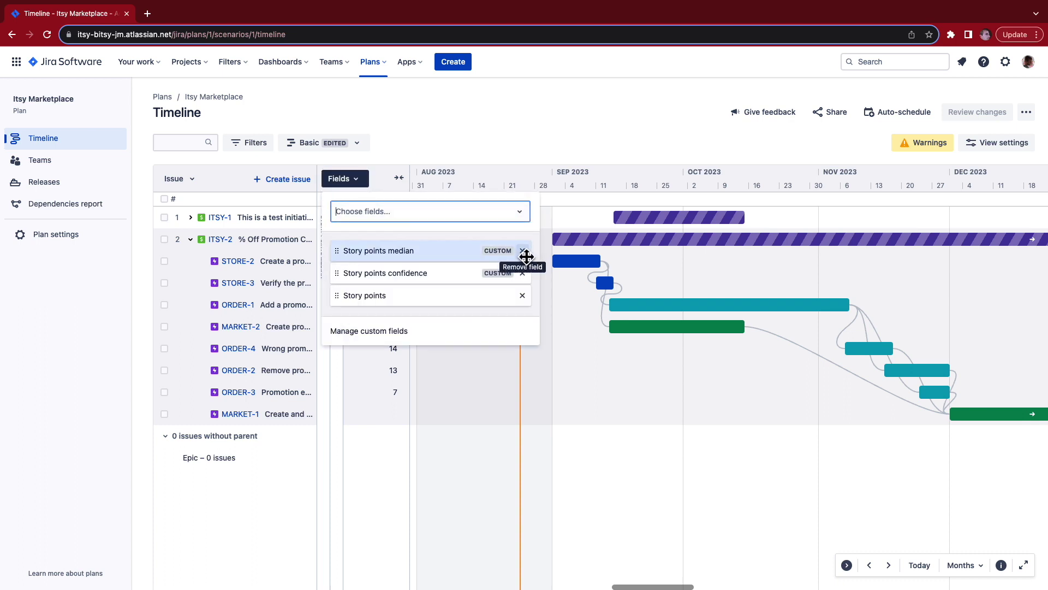
pyautogui.click(521, 254)
pyautogui.click(523, 254)
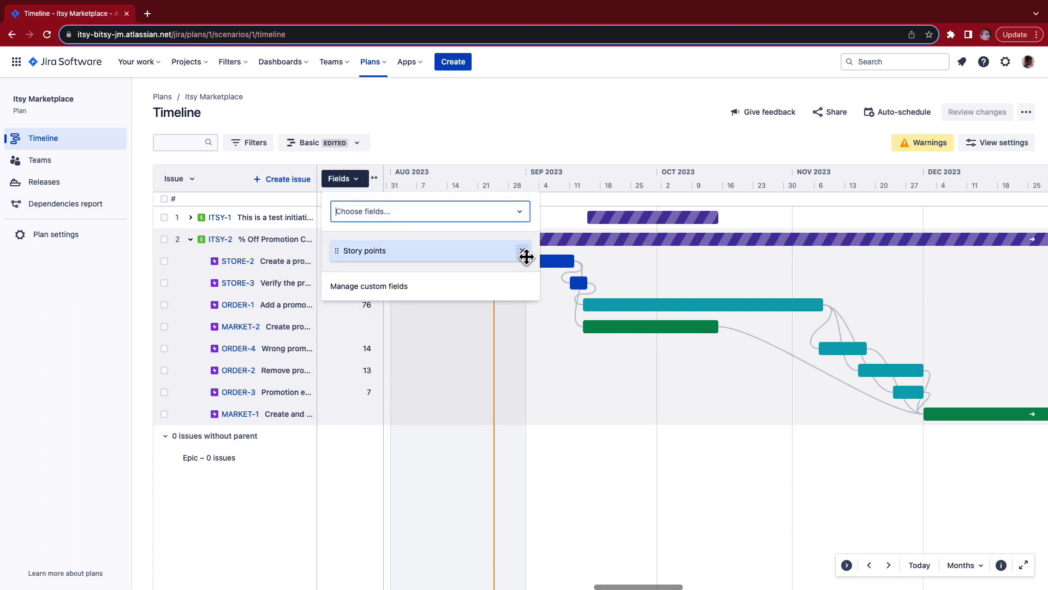
# Add the Team field as a column beside Story points in the timeline.
pyautogui.click(375, 214)
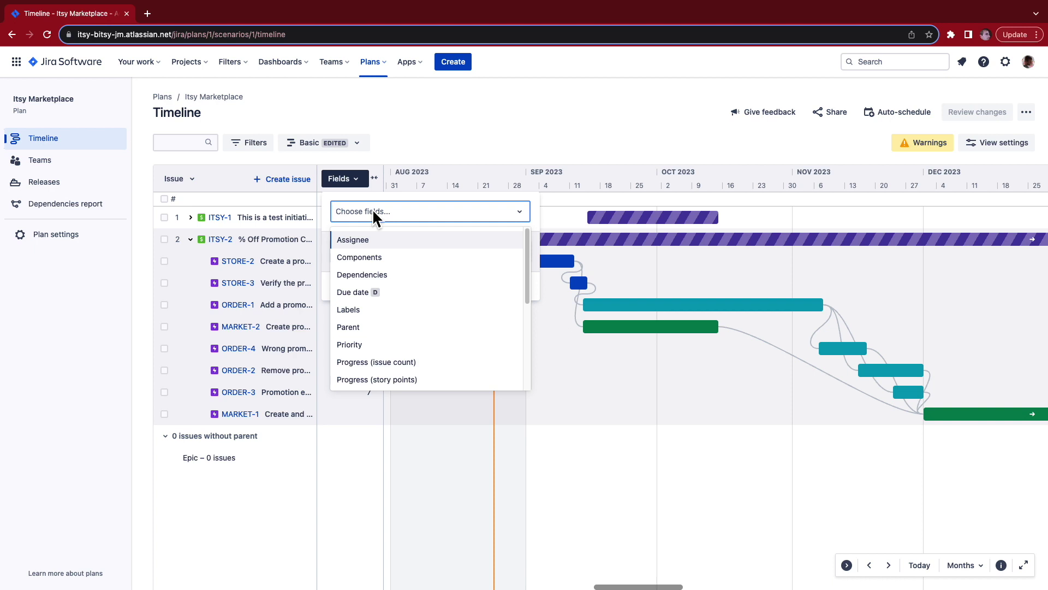
pyautogui.write('Team')
pyautogui.press('Return')
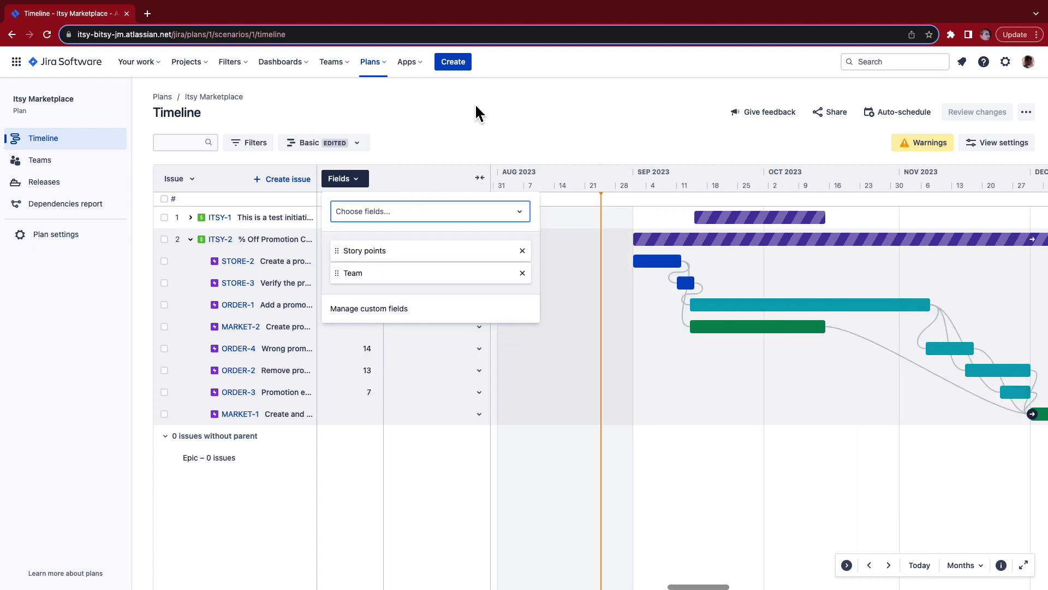
pyautogui.click(493, 115)
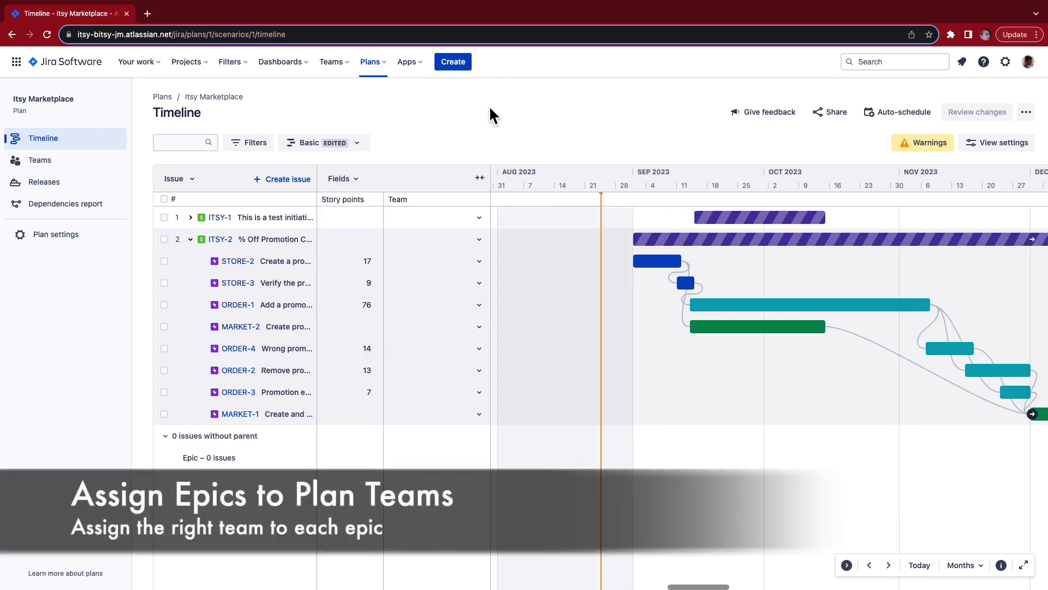
# Assign the STORE-2 and STORE-3 epics to the Store team.
pyautogui.click(428, 262)
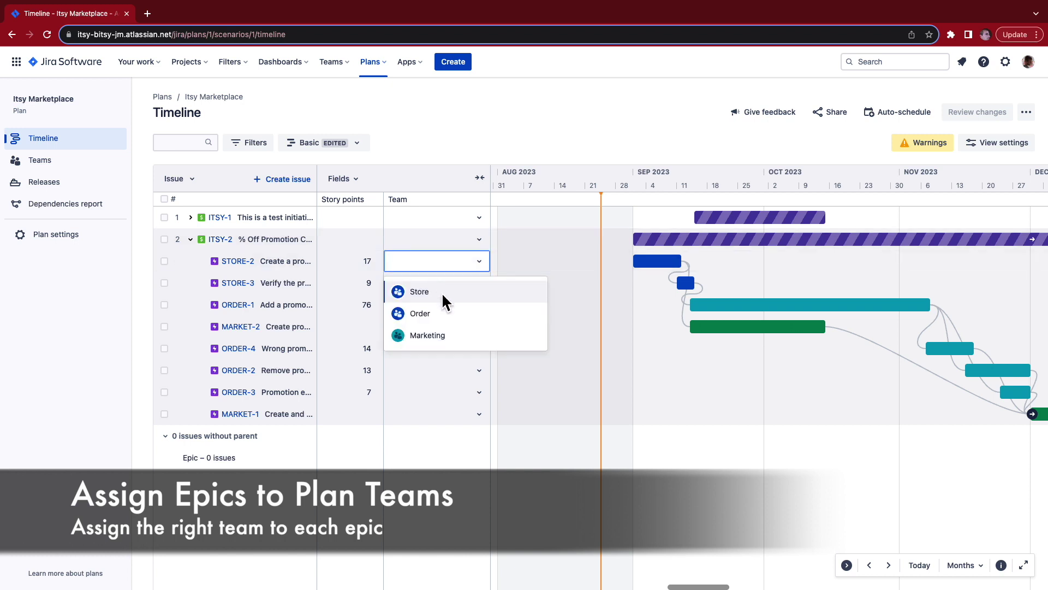
pyautogui.click(440, 293)
pyautogui.click(426, 289)
pyautogui.click(425, 313)
# Assign the ORDER-1 epic to the Order team and the MARKET-2 epic to the Marketing team.
pyautogui.click(424, 308)
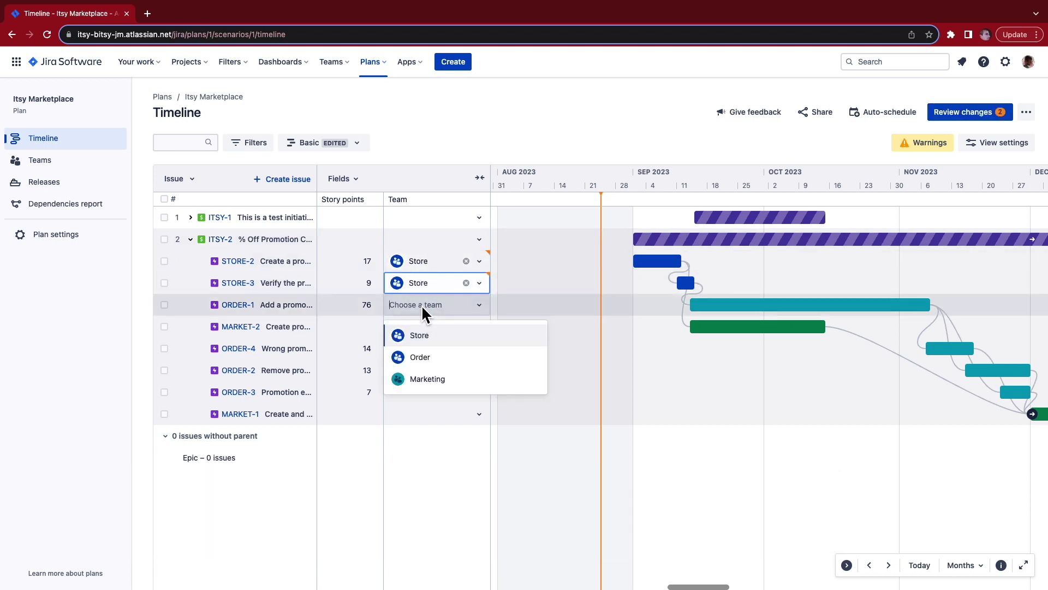
pyautogui.click(445, 359)
pyautogui.click(428, 330)
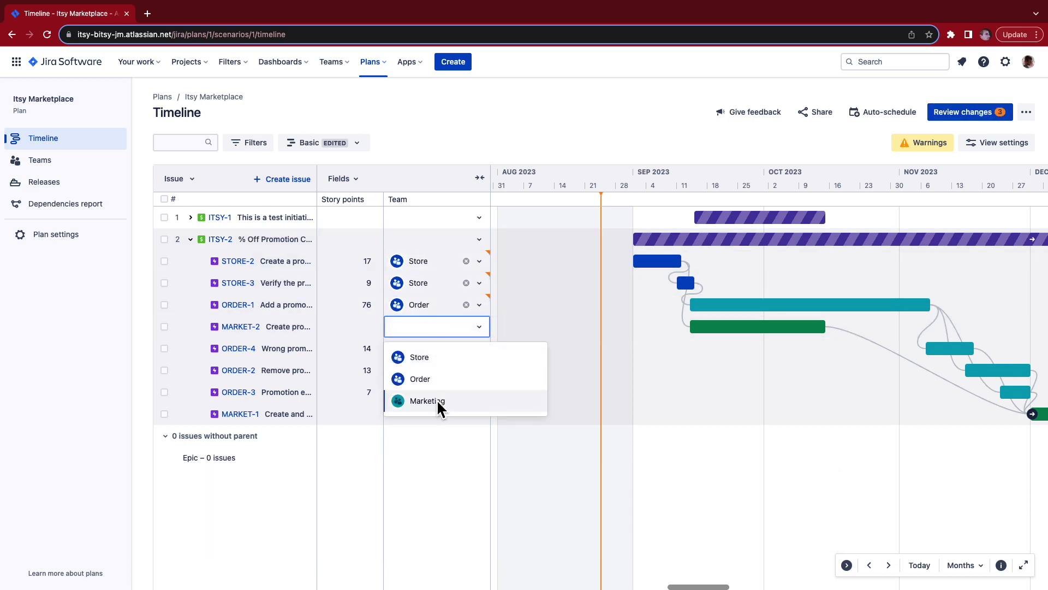
pyautogui.click(435, 401)
# Assign the ORDER-4, ORDER-2 and ORDER-3 epics to the Order team and MARKET-1 to the Marketing team.
pyautogui.click(424, 352)
pyautogui.click(449, 407)
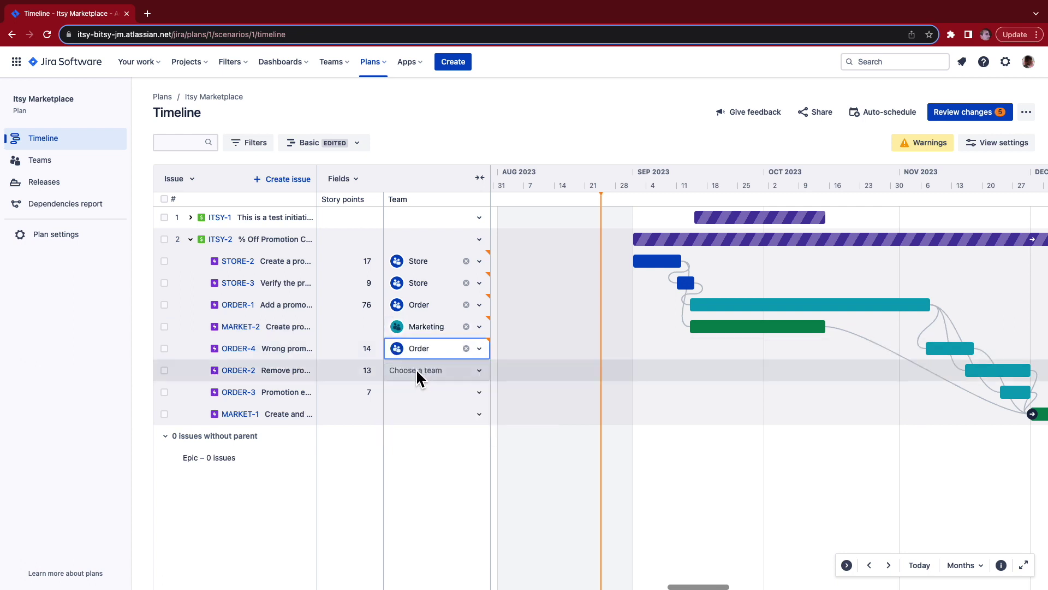
pyautogui.click(418, 375)
pyautogui.click(444, 424)
pyautogui.click(426, 391)
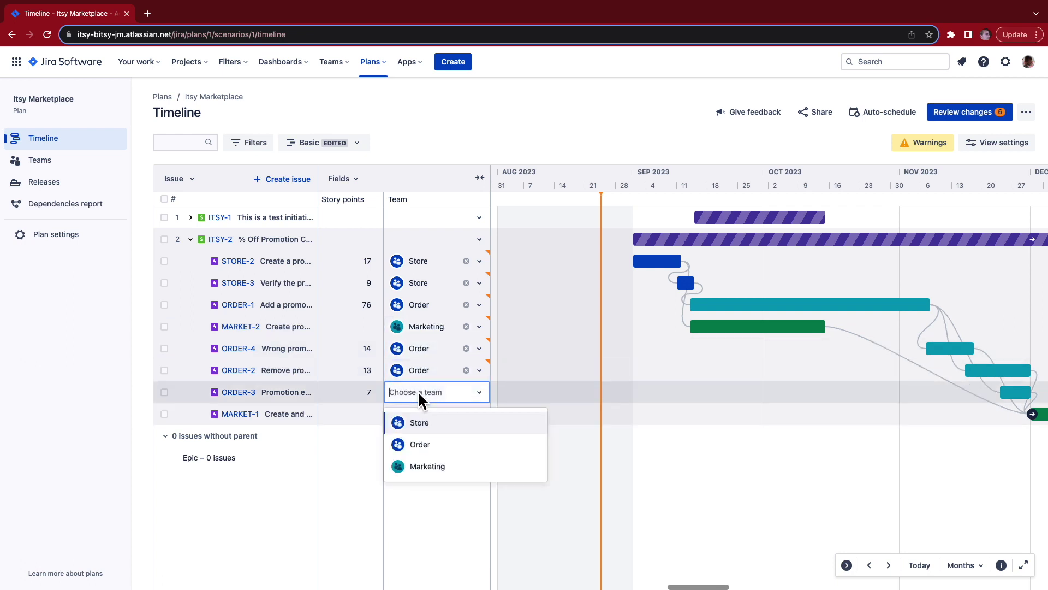
pyautogui.click(449, 445)
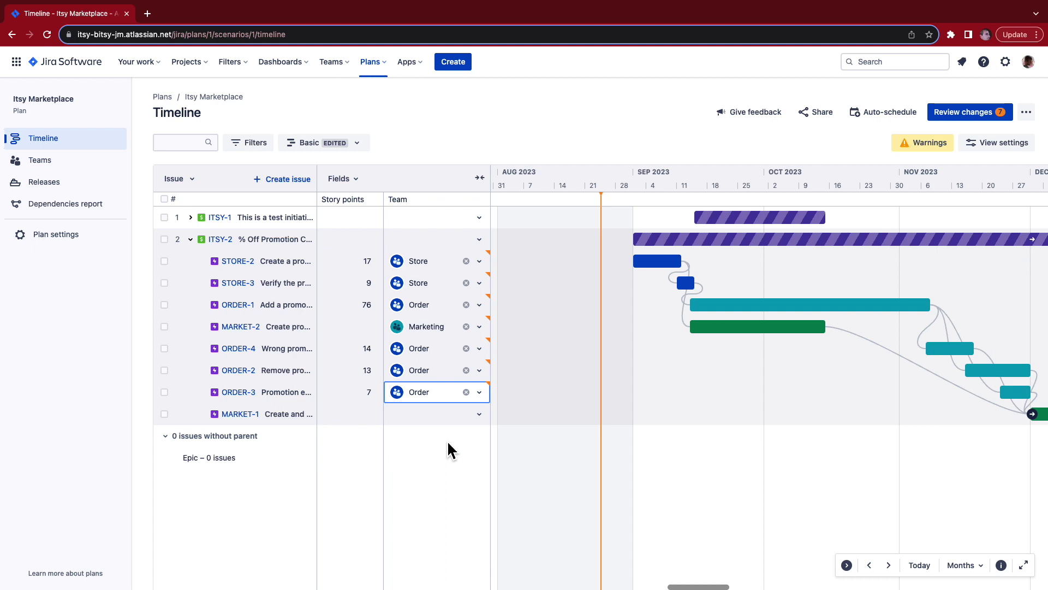
pyautogui.click(449, 419)
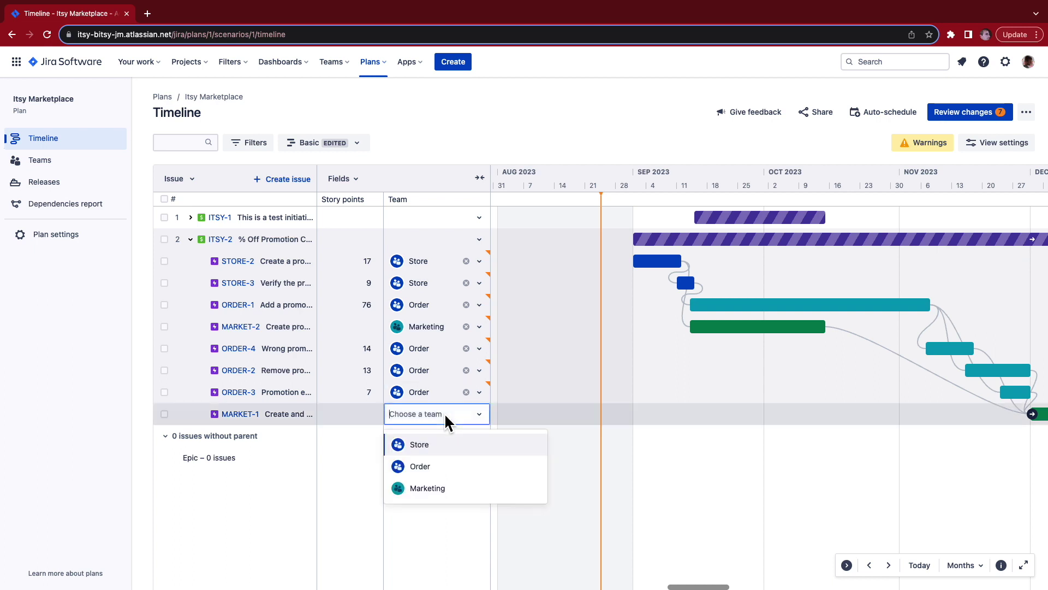
pyautogui.click(461, 494)
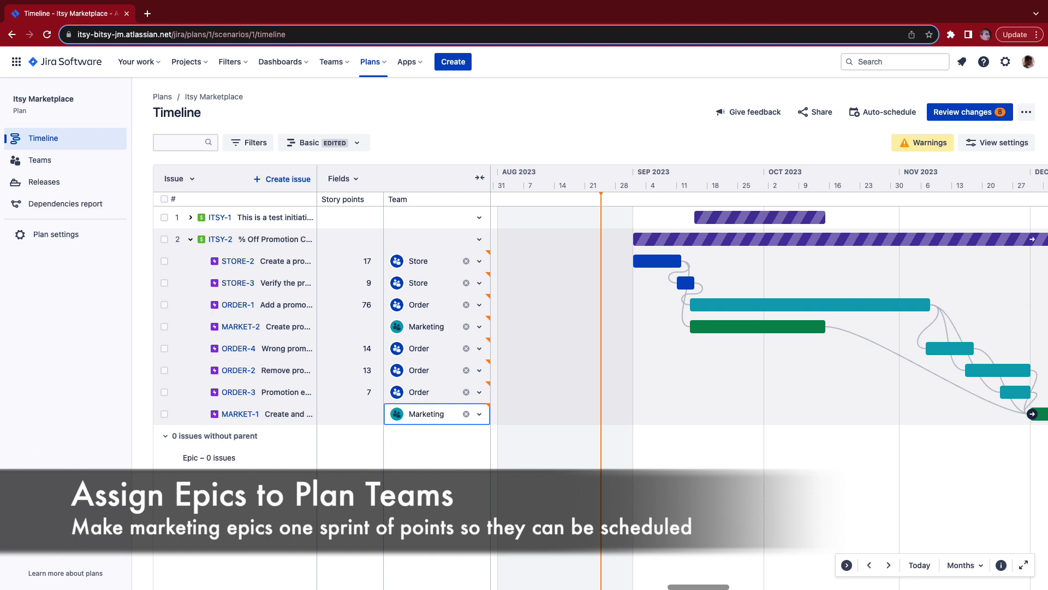
# Set the story points of MARKET-2 and MARKET-1 to 30 each and save all pending plan changes in Jira.
pyautogui.moveTo(684, 267); pyautogui.dragTo(660, 266)
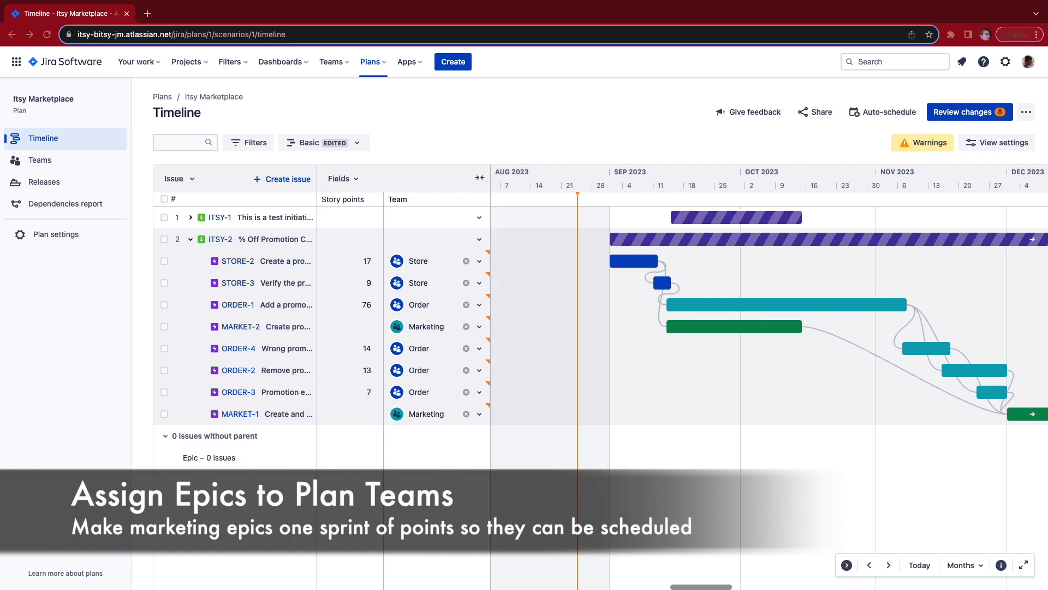
pyautogui.click(356, 335)
pyautogui.write('30')
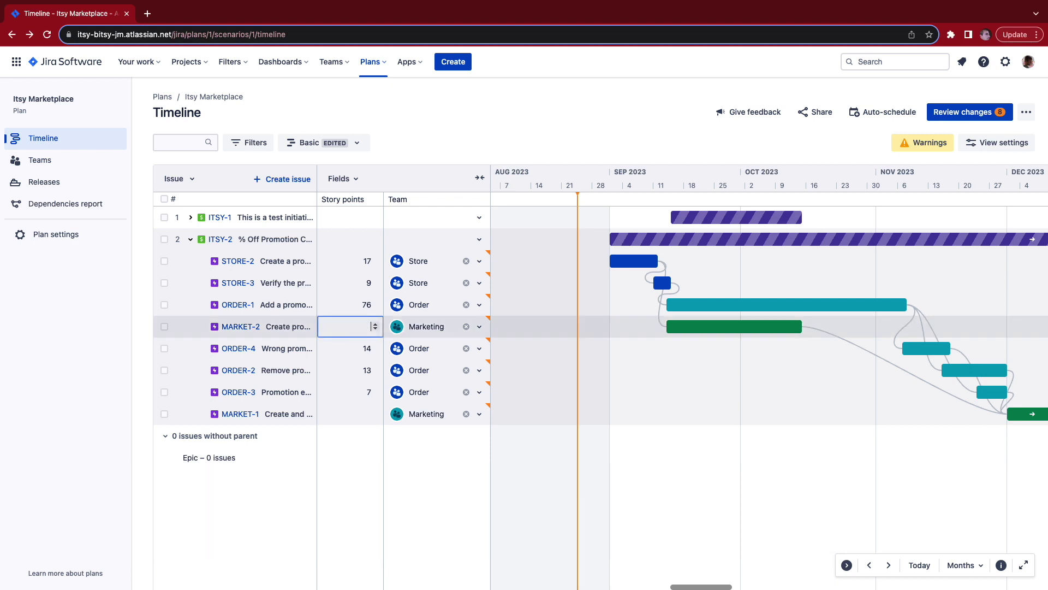
pyautogui.click(358, 416)
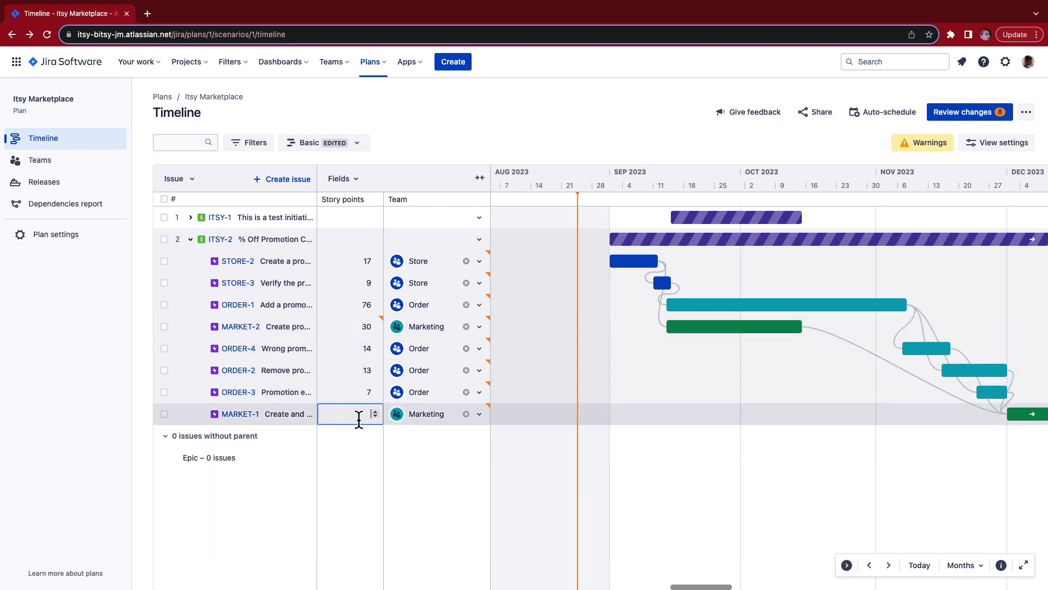
pyautogui.write('30')
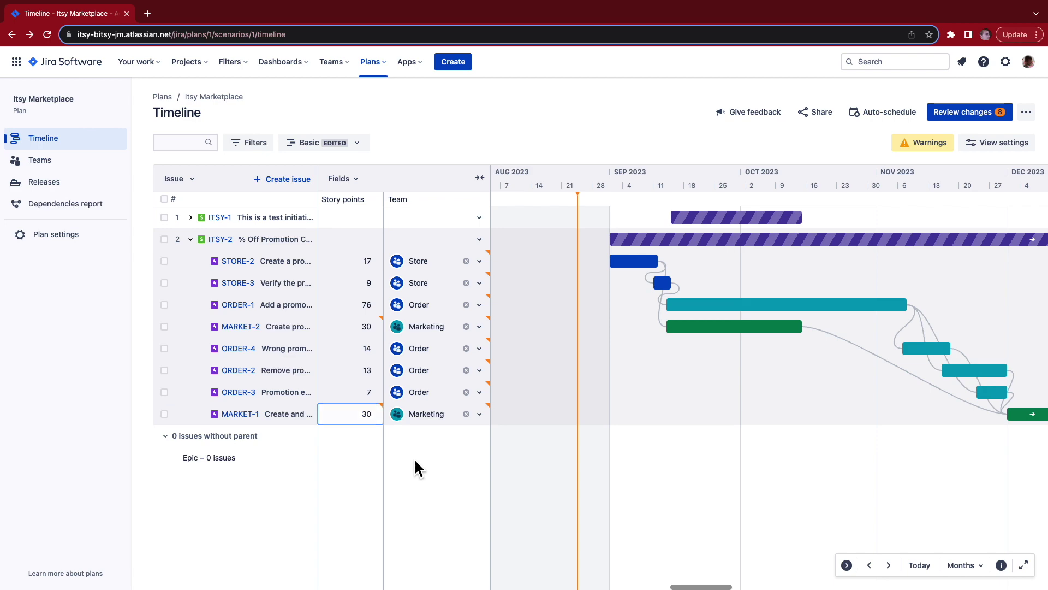
pyautogui.click(416, 463)
pyautogui.click(954, 106)
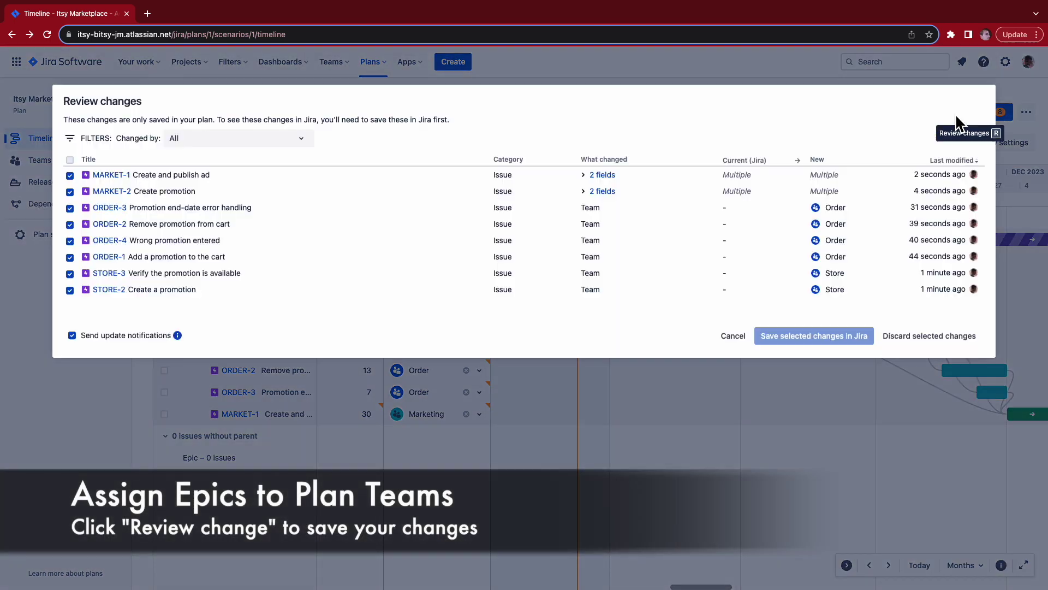
pyautogui.click(837, 334)
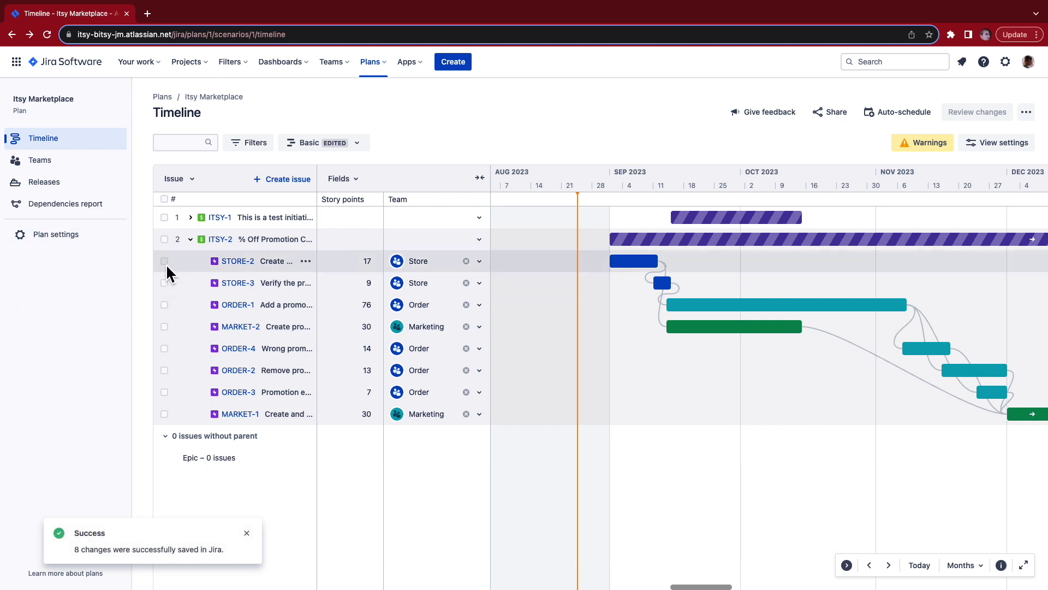
# Bulk rank all eight epics under ITSY-2 below the STORE-1 Test Epic issue and save the rank changes in Jira.
pyautogui.click(165, 263)
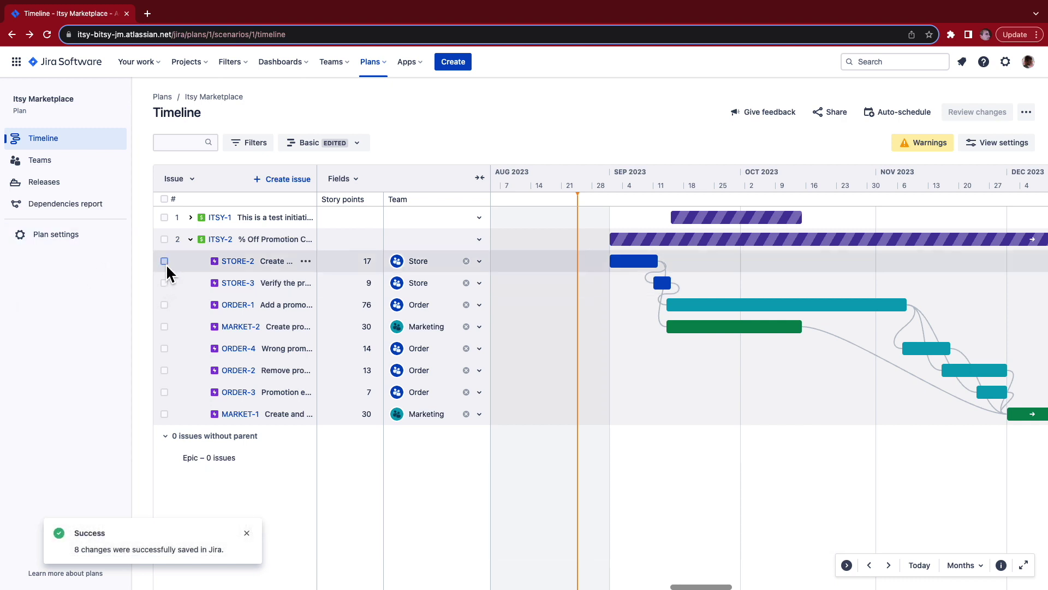
pyautogui.keyDown('shift'); pyautogui.click(166, 415); pyautogui.keyUp('shift')
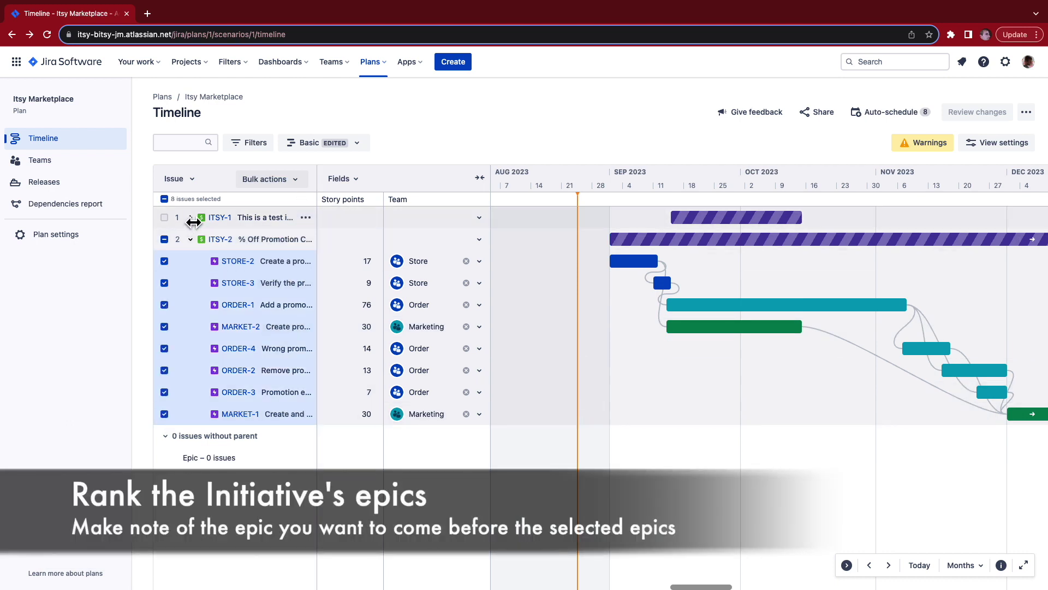
pyautogui.click(191, 218)
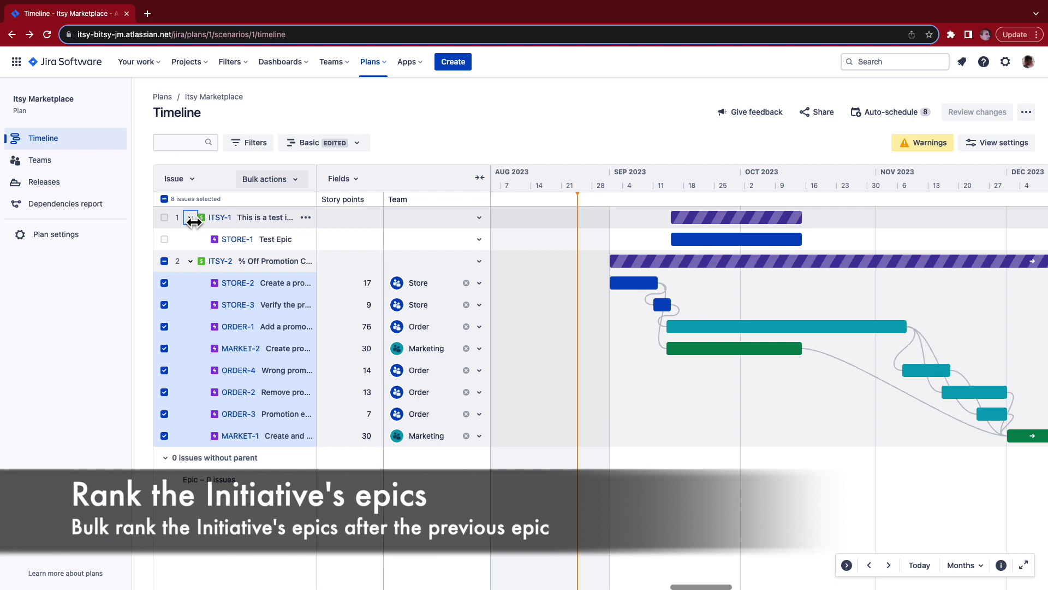
pyautogui.click(298, 184)
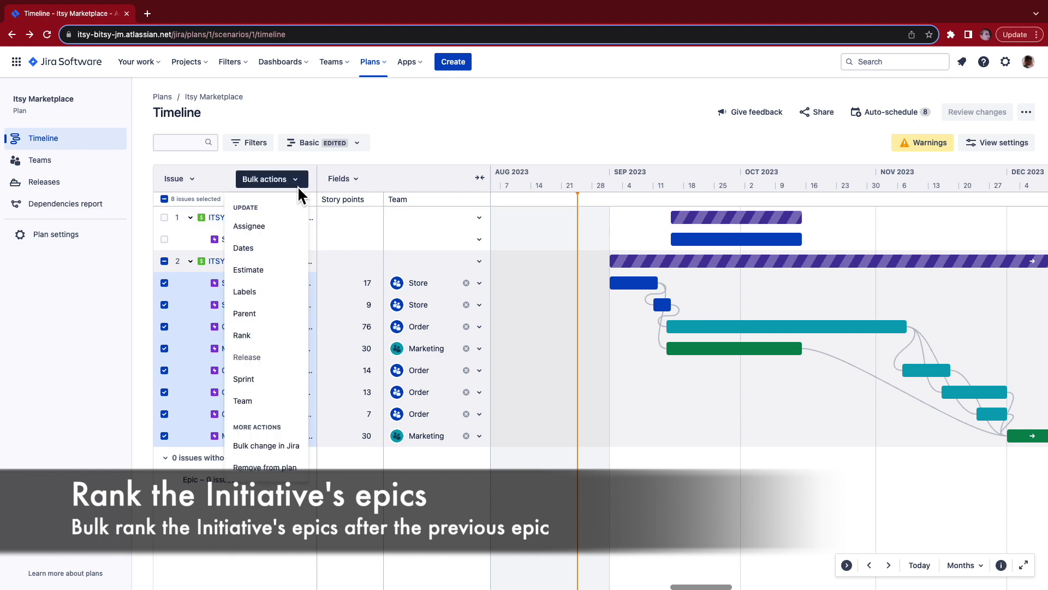
pyautogui.click(273, 343)
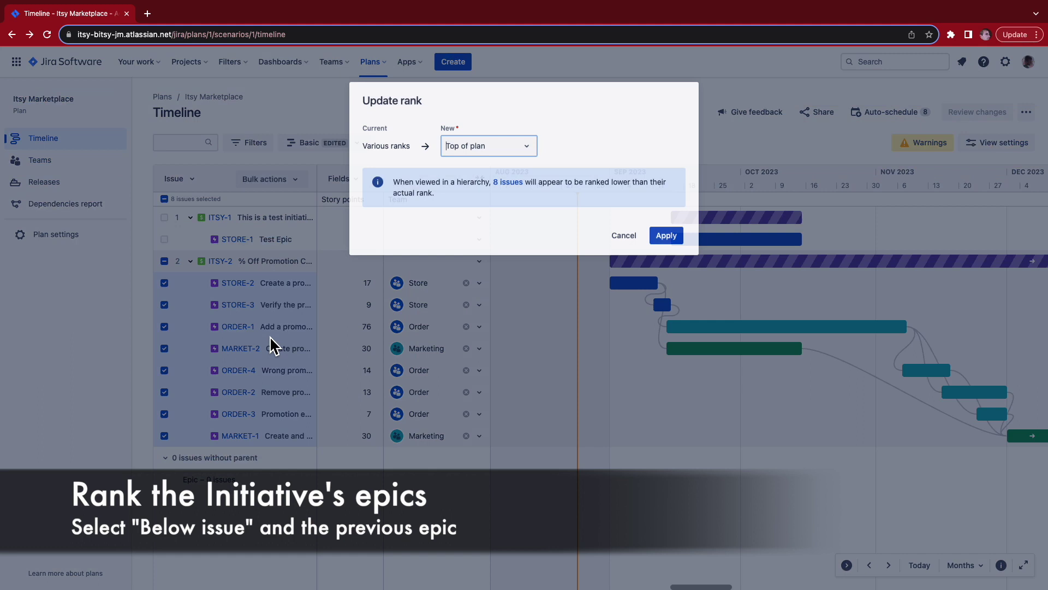
pyautogui.click(505, 153)
pyautogui.click(510, 227)
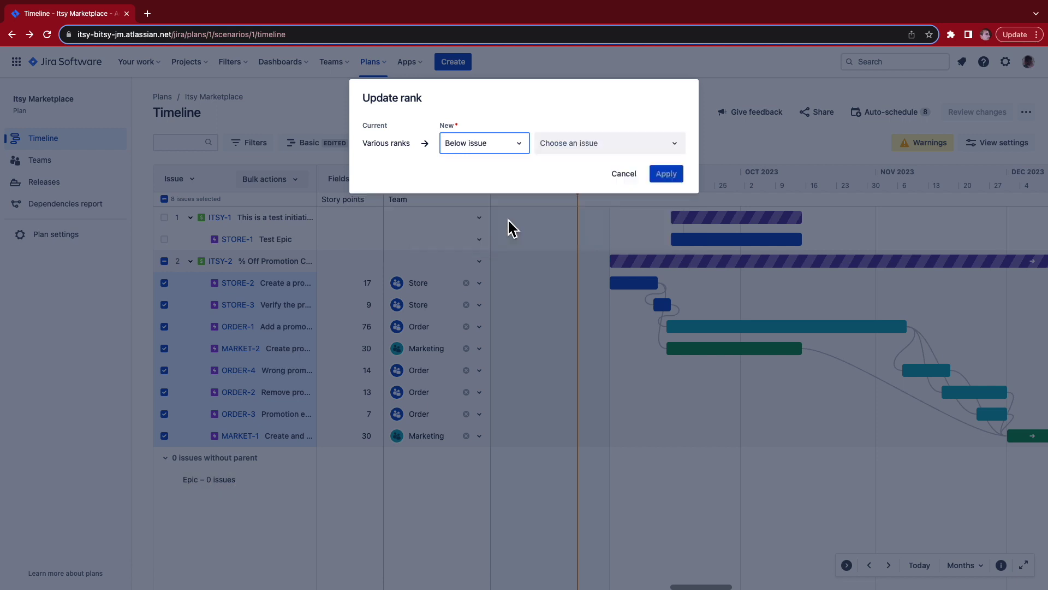
pyautogui.click(587, 145)
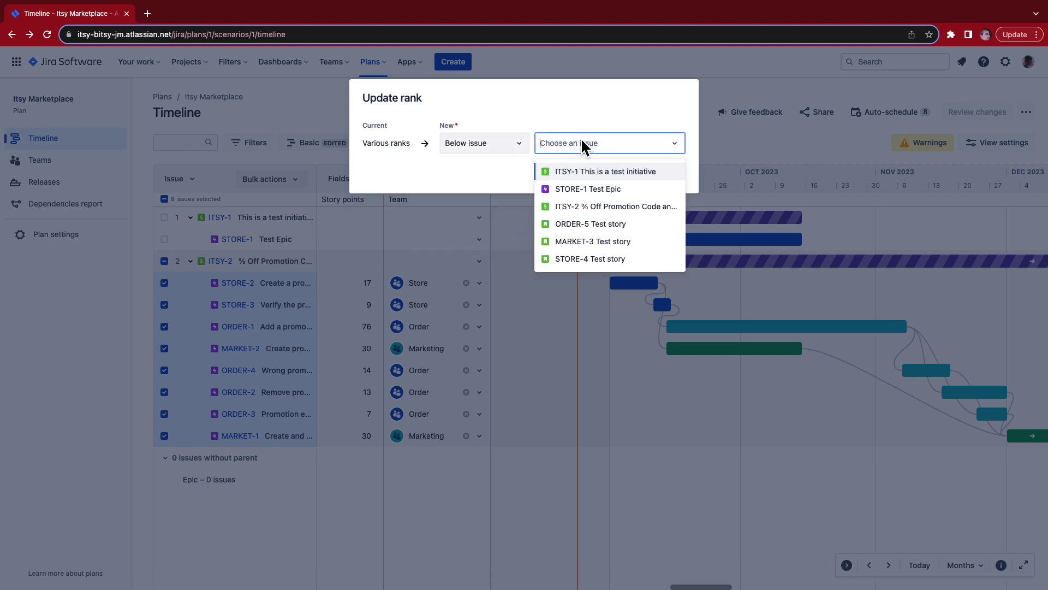
pyautogui.click(600, 189)
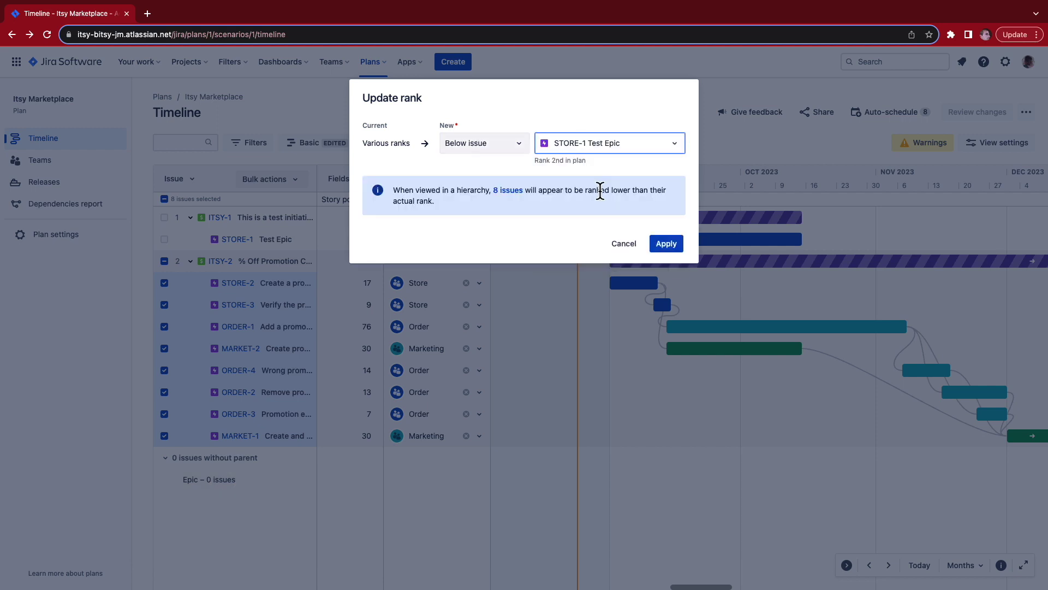
pyautogui.click(666, 250)
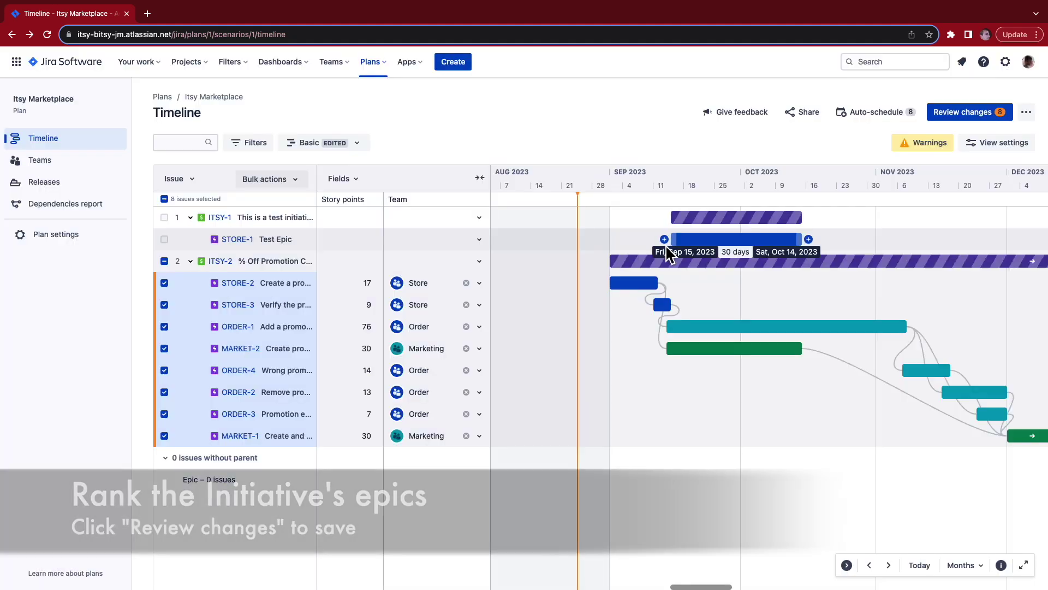
pyautogui.click(955, 113)
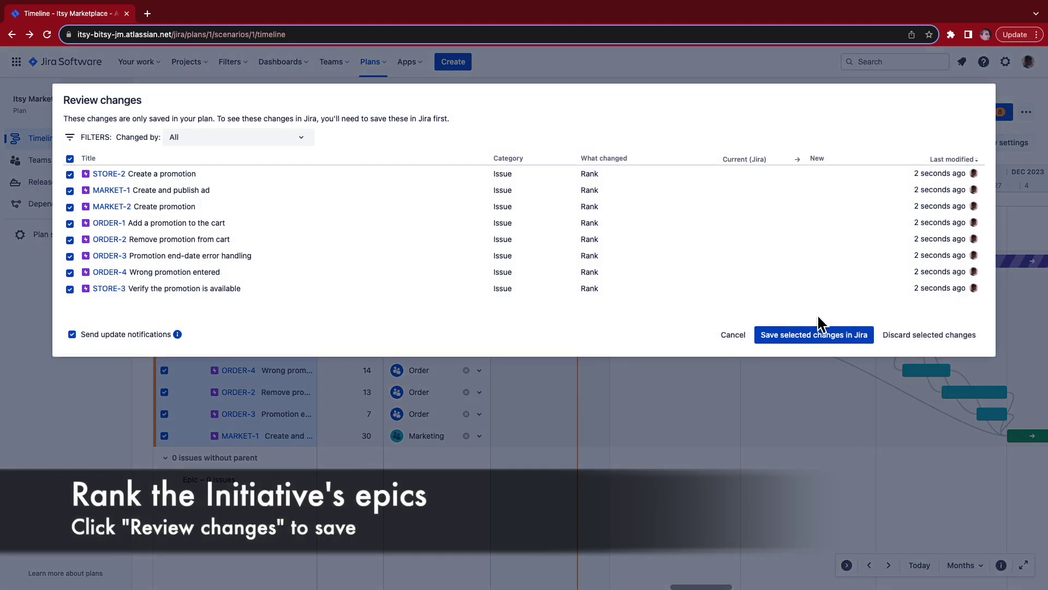
pyautogui.click(819, 332)
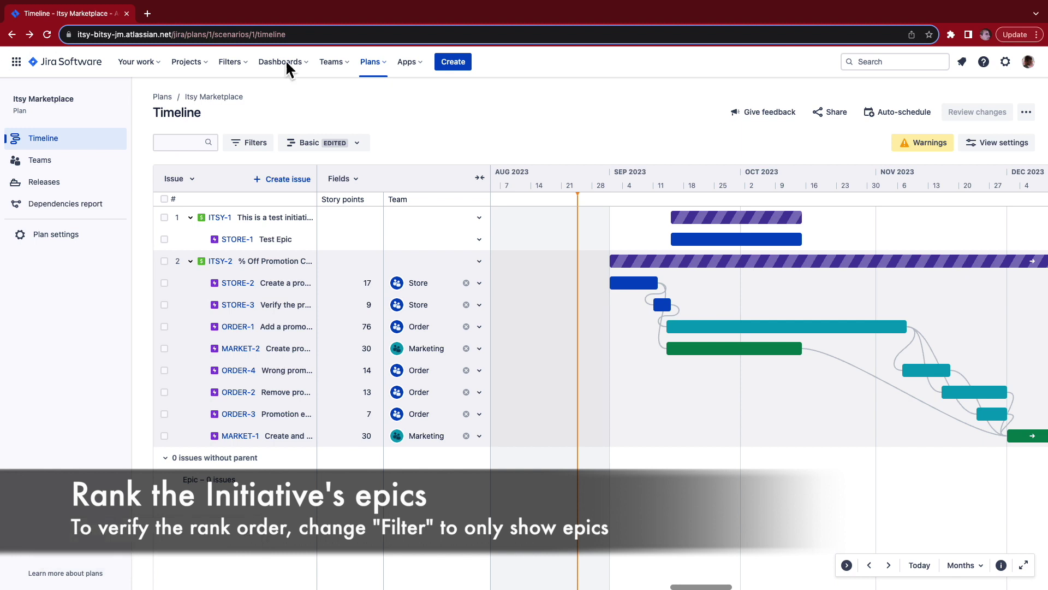
# Filter the timeline hierarchy from Epic to Epic so only epics are listed in rank order.
pyautogui.click(249, 143)
pyautogui.click(362, 205)
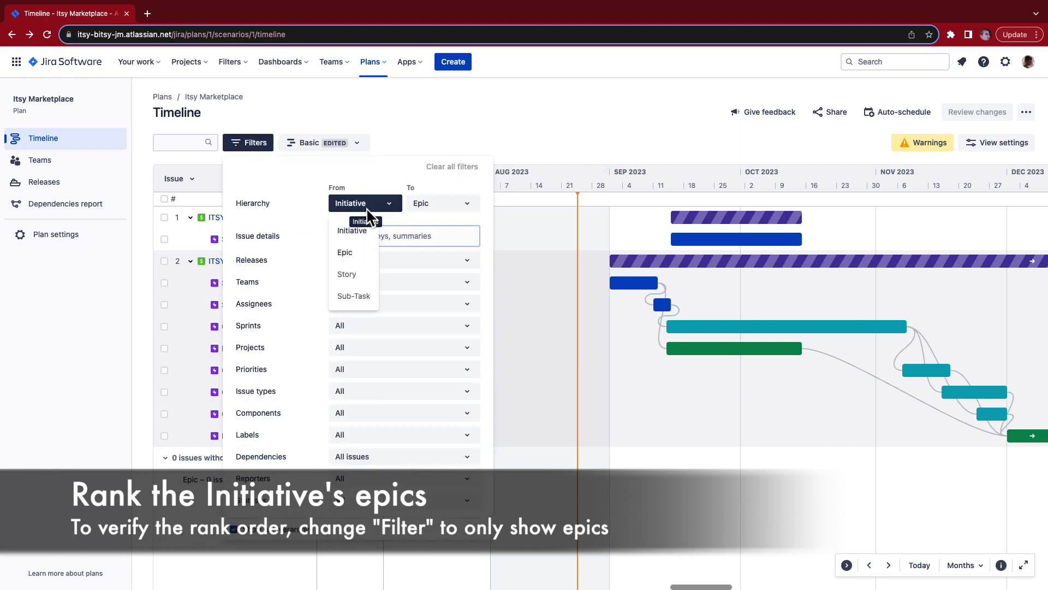
pyautogui.click(364, 252)
pyautogui.click(426, 111)
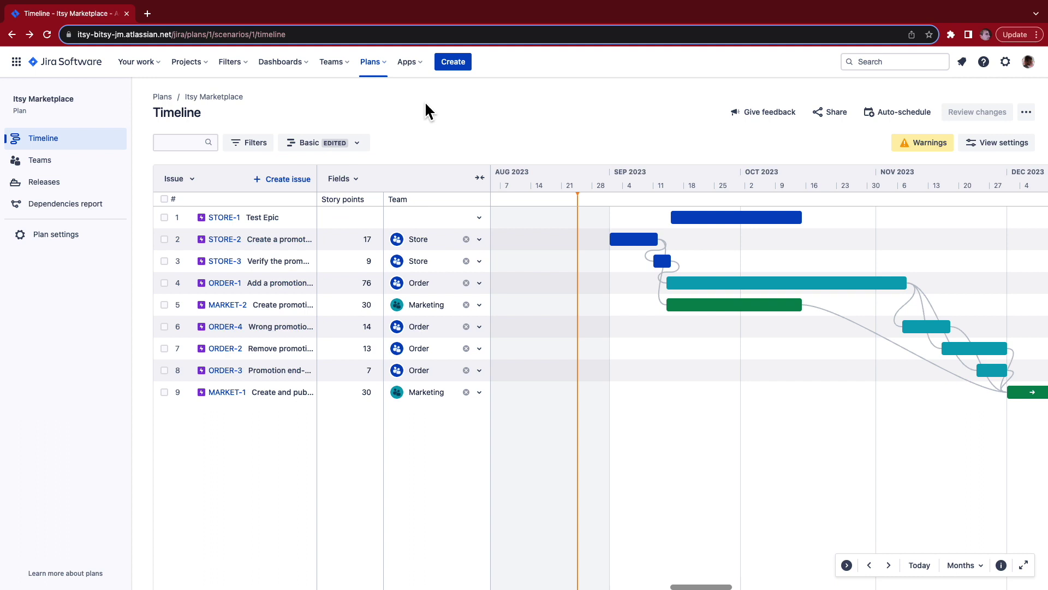
# Set the timeline hierarchy filter to start from Initiative and collapse the Story points and Team field columns.
pyautogui.click(257, 144)
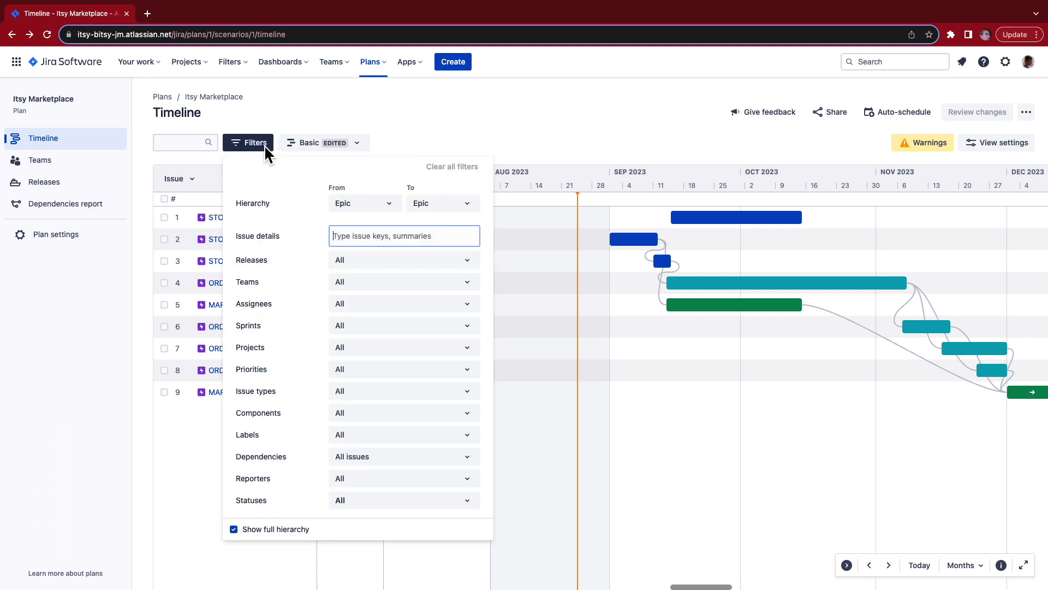
pyautogui.click(358, 206)
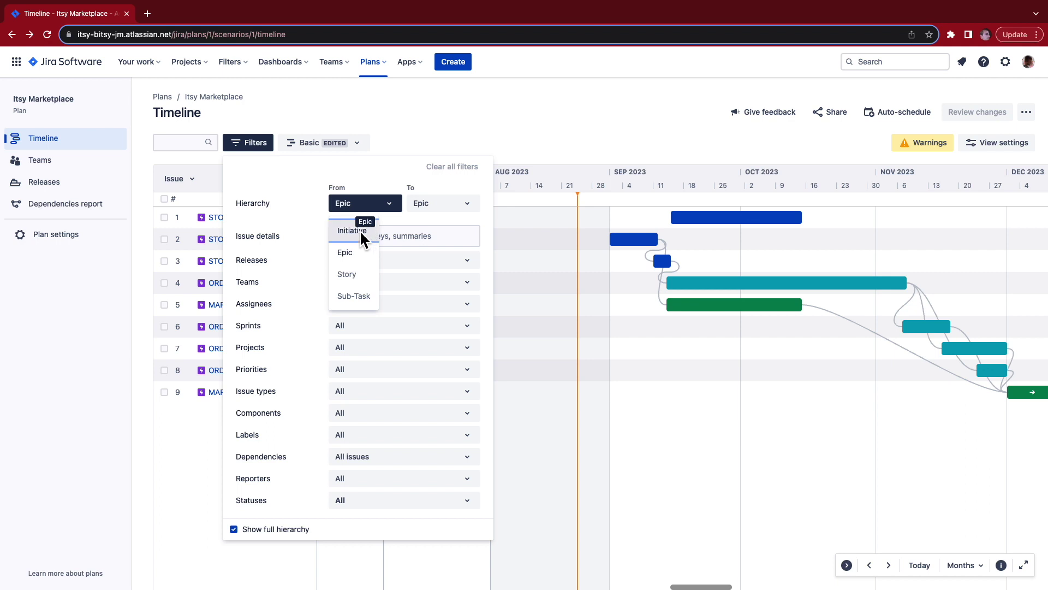
pyautogui.click(366, 230)
pyautogui.click(475, 123)
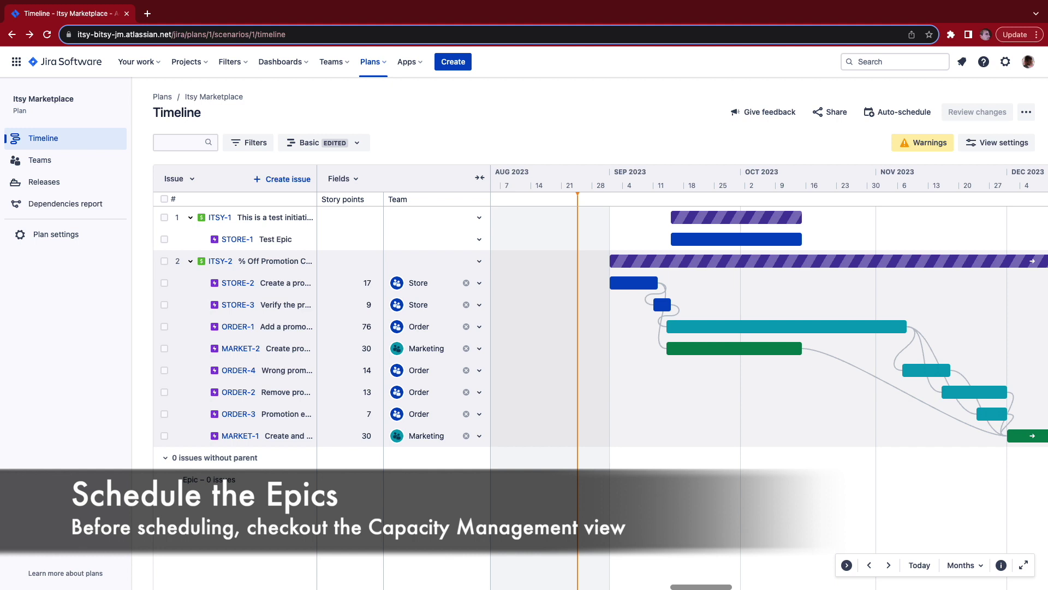
pyautogui.click(479, 177)
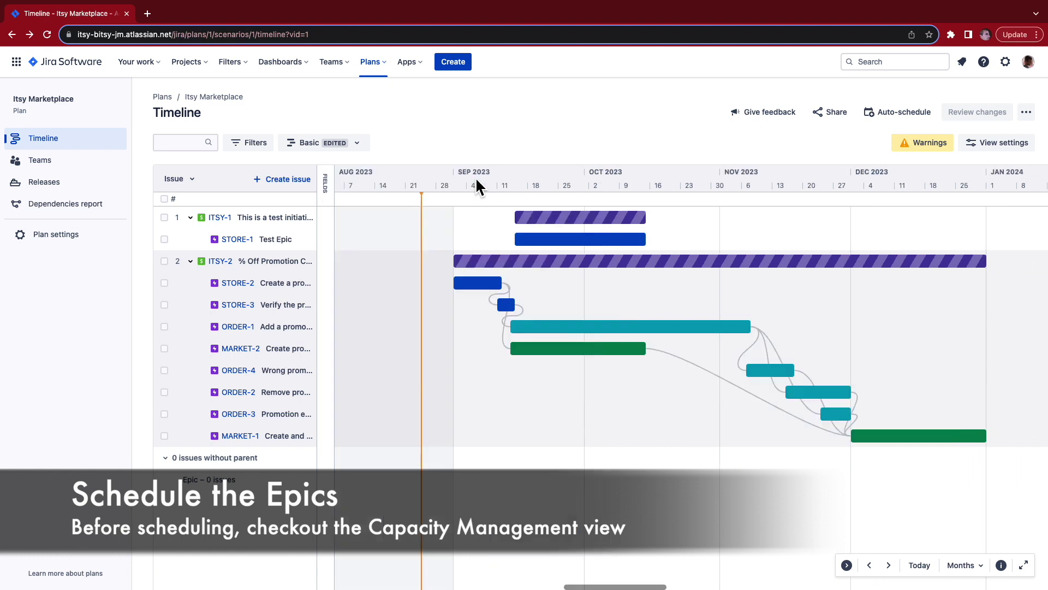
# Switch to the Sprint capacity management view and filter its hierarchy from Epic to Epic.
pyautogui.click(316, 144)
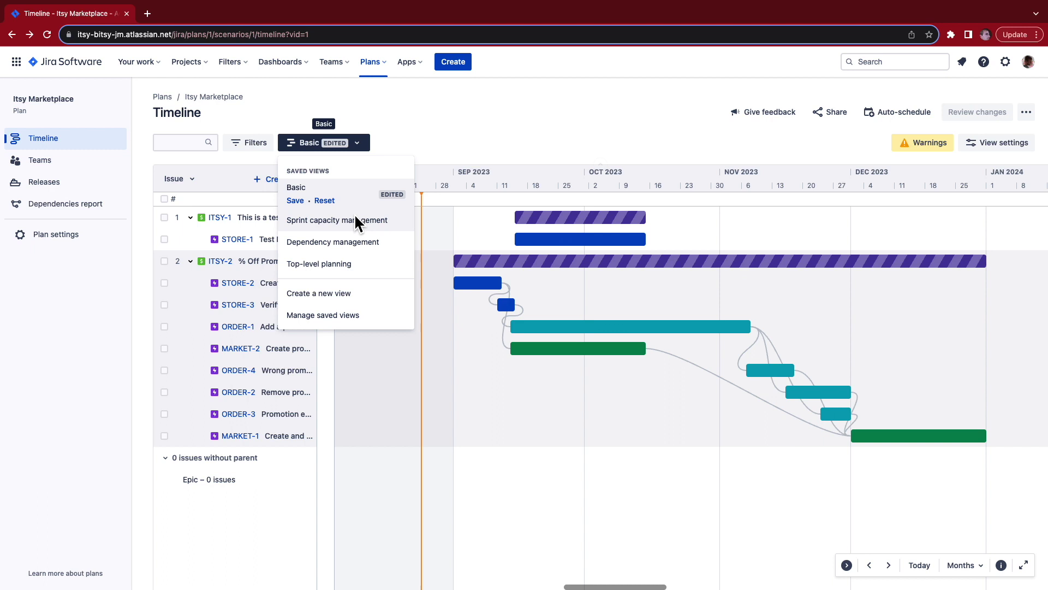
pyautogui.click(356, 220)
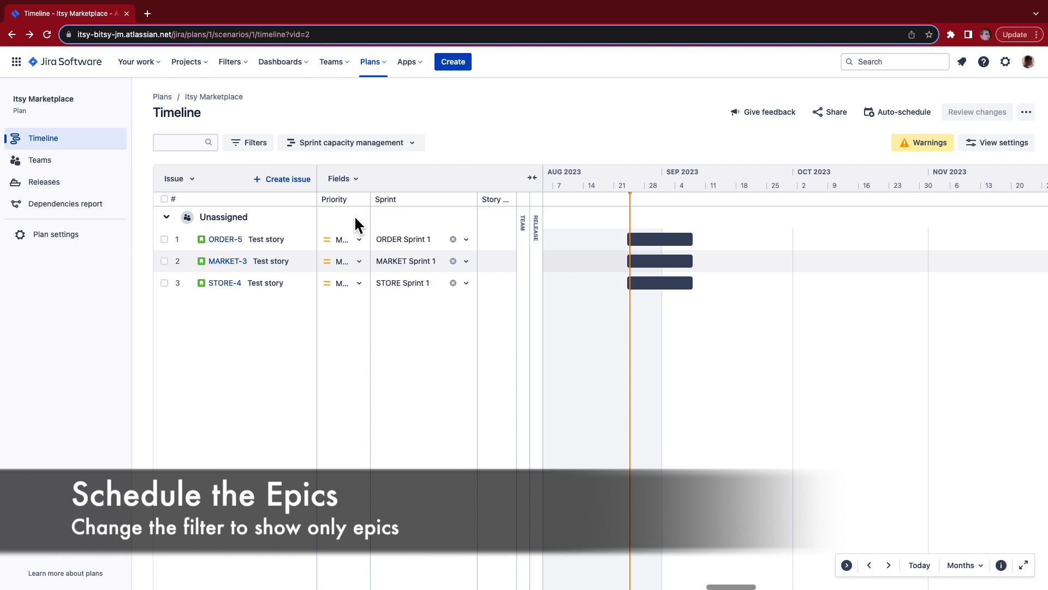
pyautogui.click(256, 146)
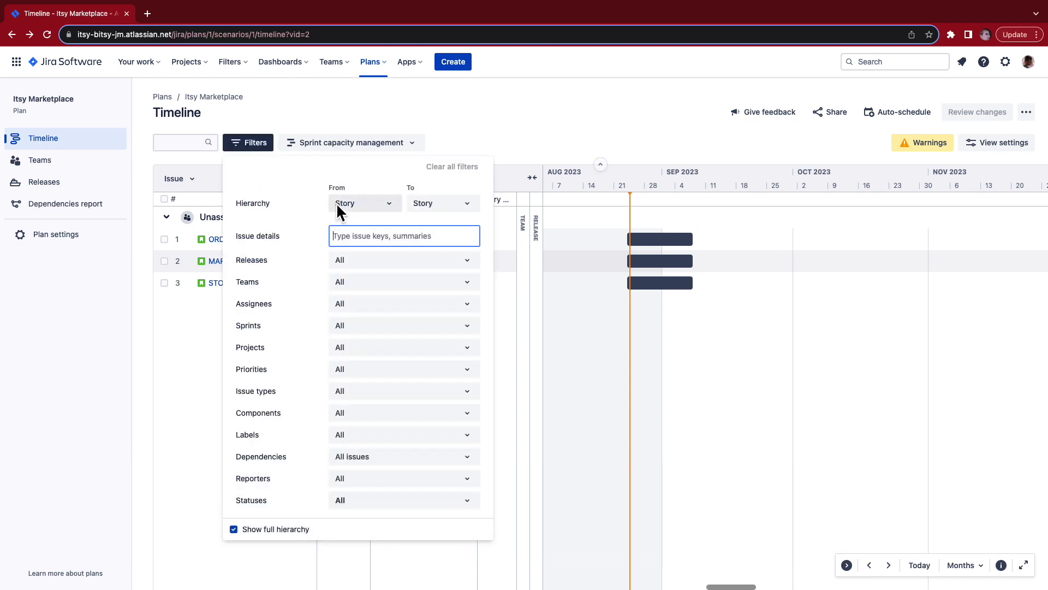
pyautogui.click(344, 204)
pyautogui.click(348, 253)
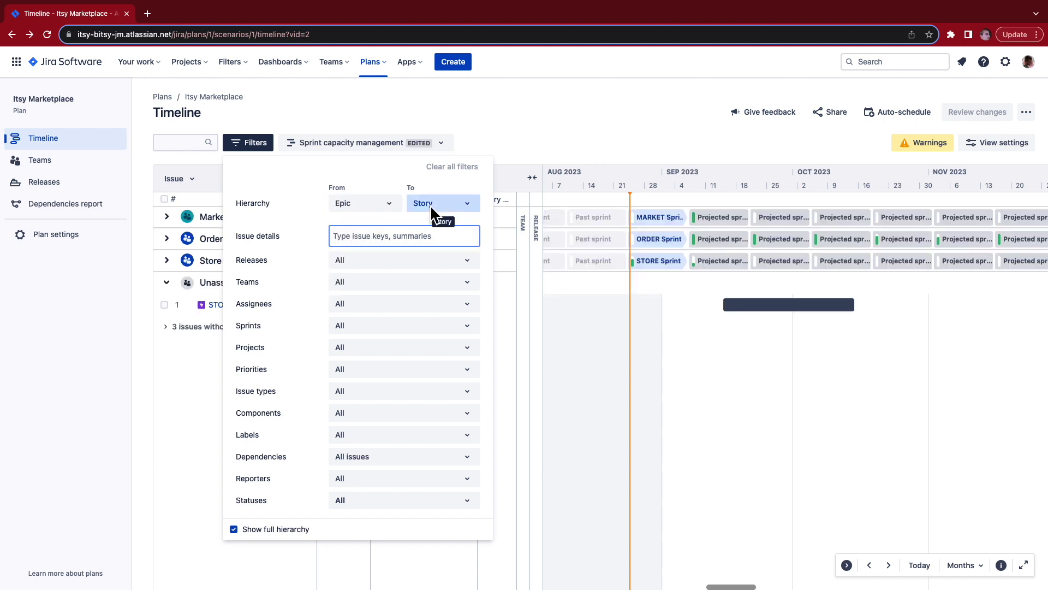
pyautogui.click(431, 207)
pyautogui.click(436, 252)
pyautogui.click(503, 98)
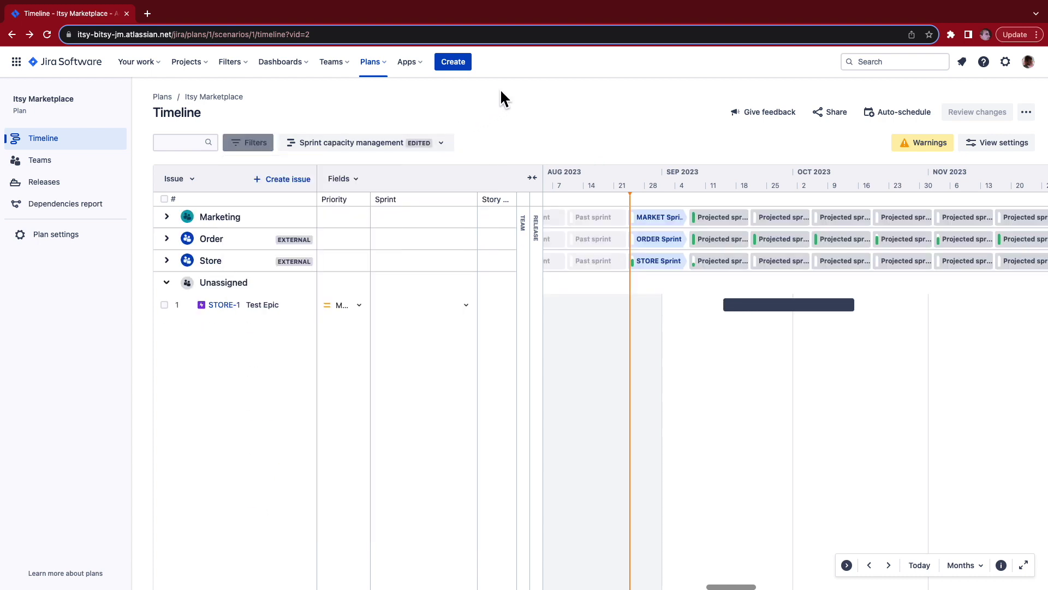
# Expand the Marketing, Order and Store team groups to review how their epics fill the sprints.
pyautogui.click(166, 217)
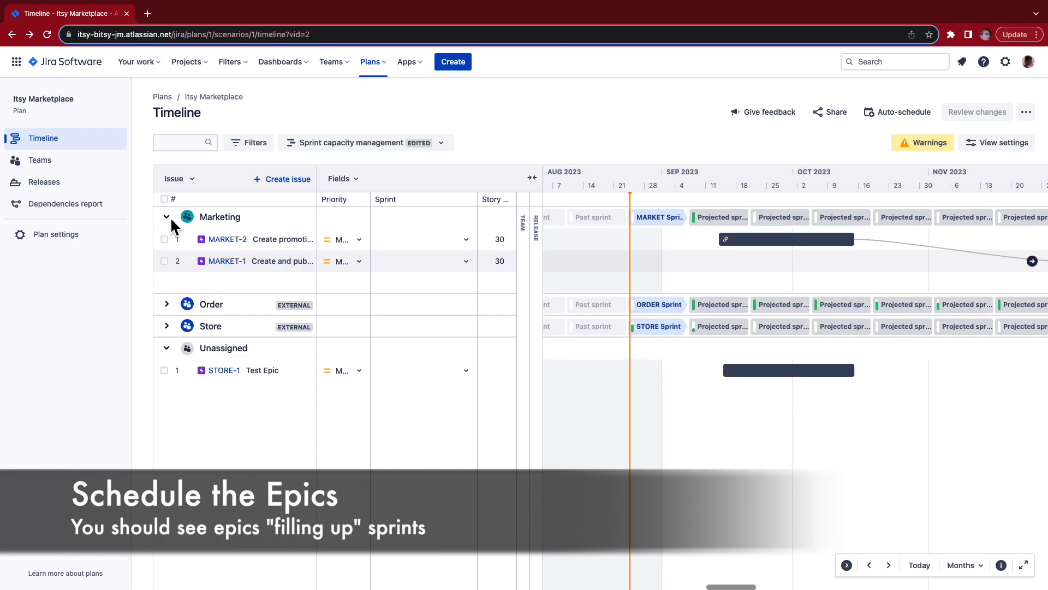
pyautogui.click(167, 305)
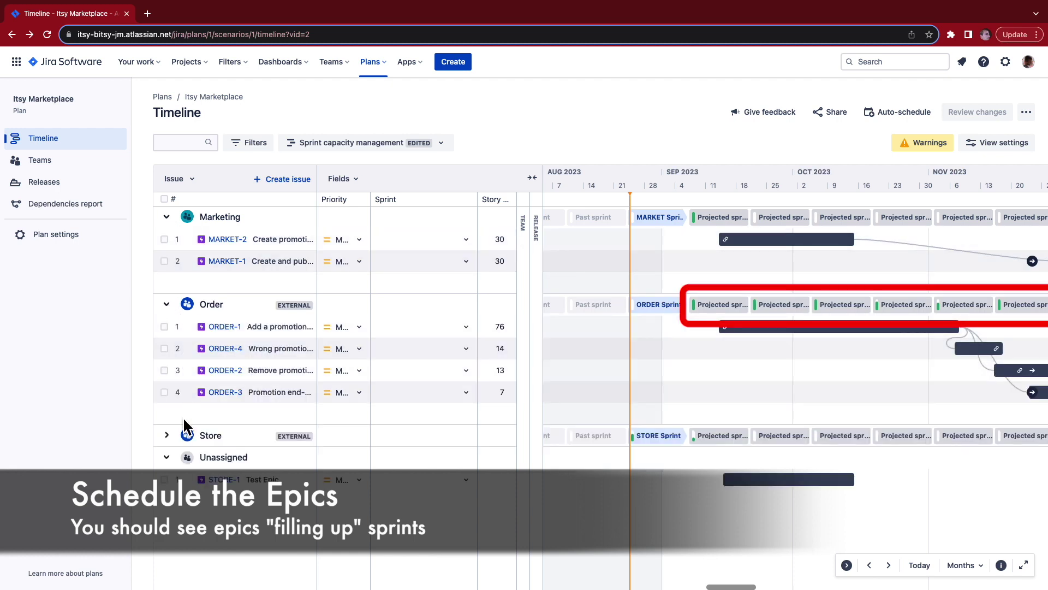
pyautogui.click(167, 435)
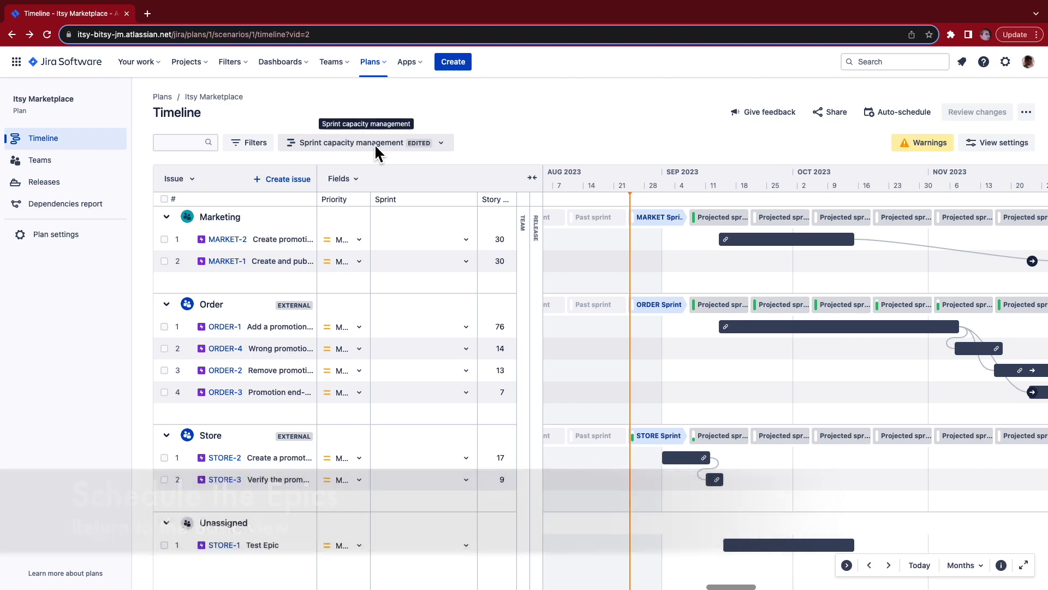
# Return to the Basic view and expand the collapsed field columns beside the timeline.
pyautogui.click(375, 143)
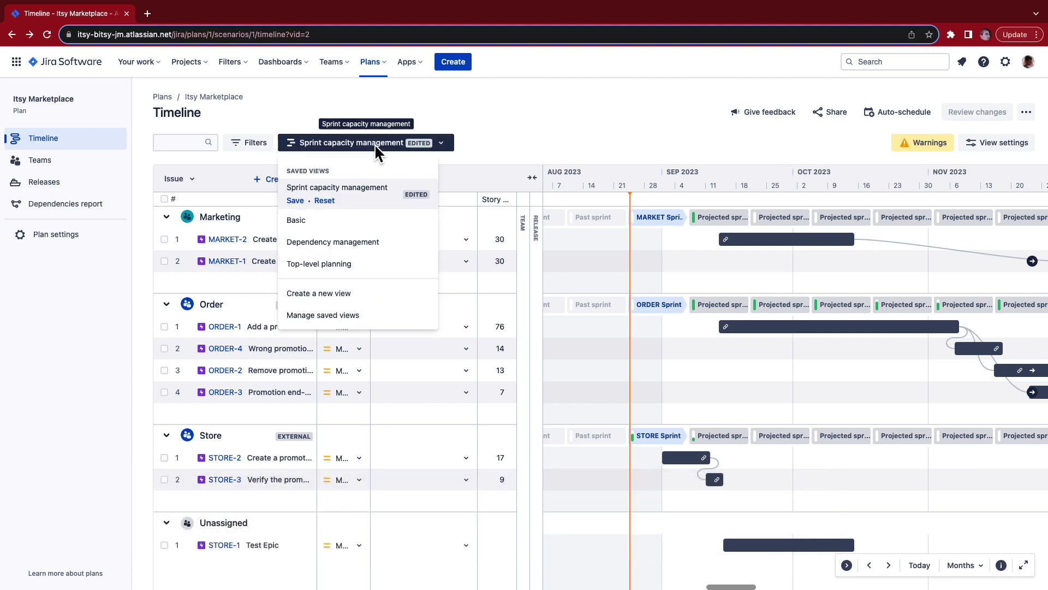
pyautogui.click(342, 221)
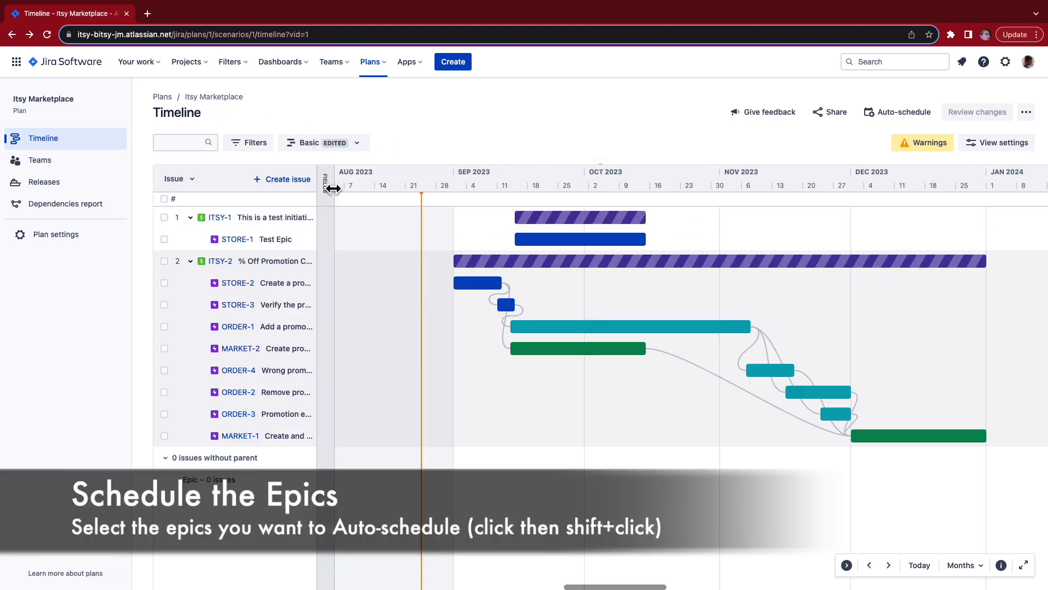
pyautogui.click(333, 188)
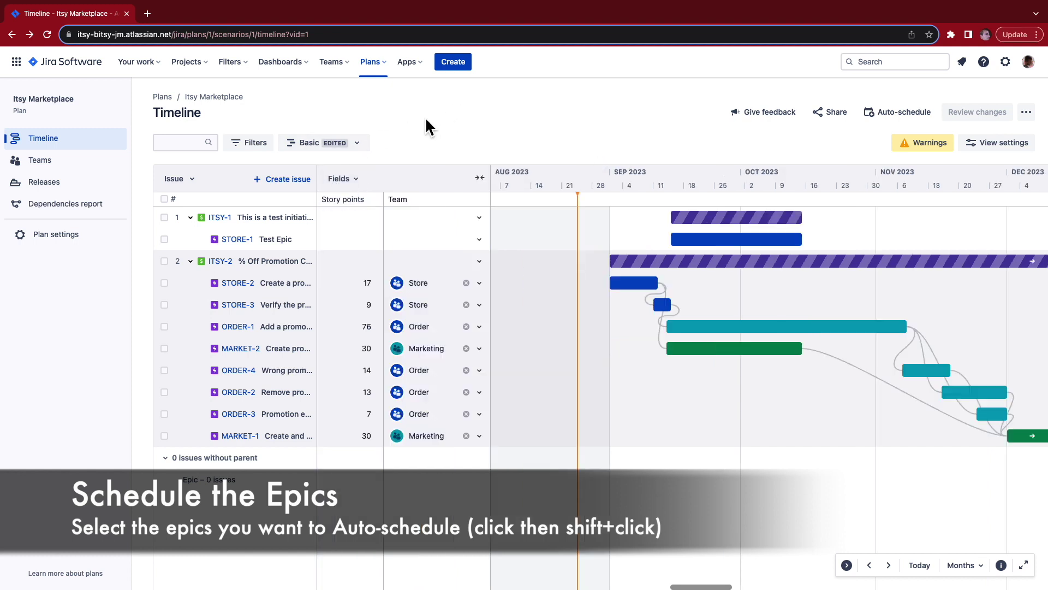
# Auto-schedule the eight epics under ITSY-2, STORE-2 through MARKET-1, overwriting all sprint values, and accept the previewed changes.
pyautogui.click(164, 283)
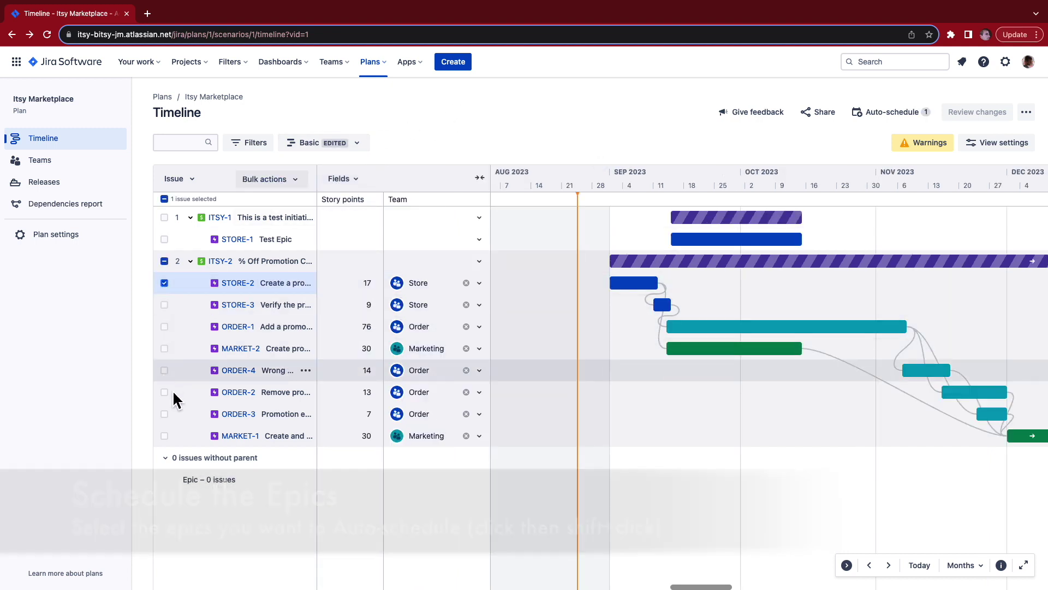
pyautogui.keyDown('shift'); pyautogui.click(165, 436); pyautogui.keyUp('shift')
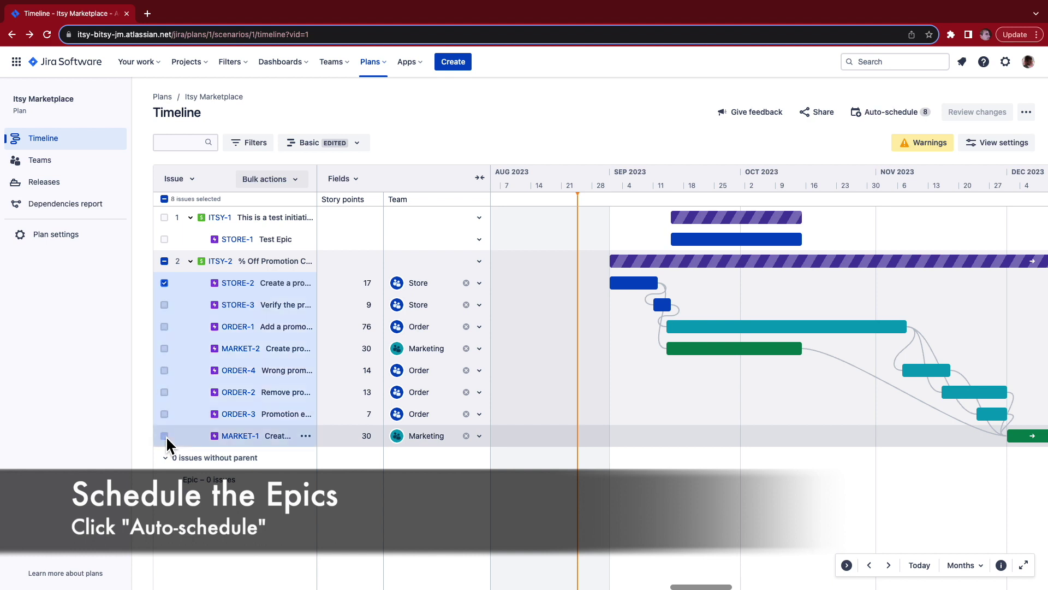
pyautogui.click(882, 113)
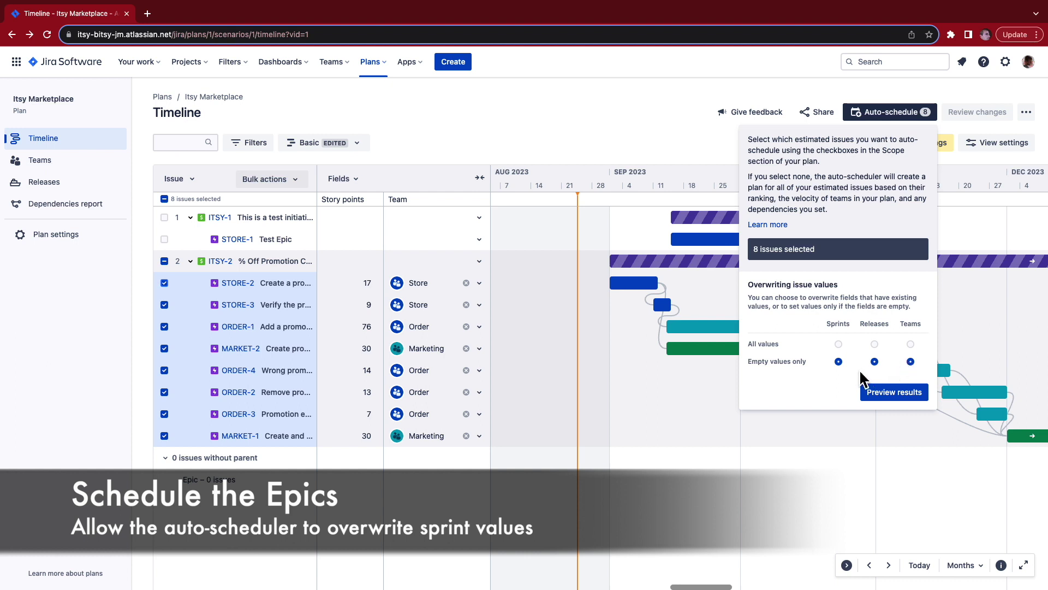
pyautogui.click(839, 344)
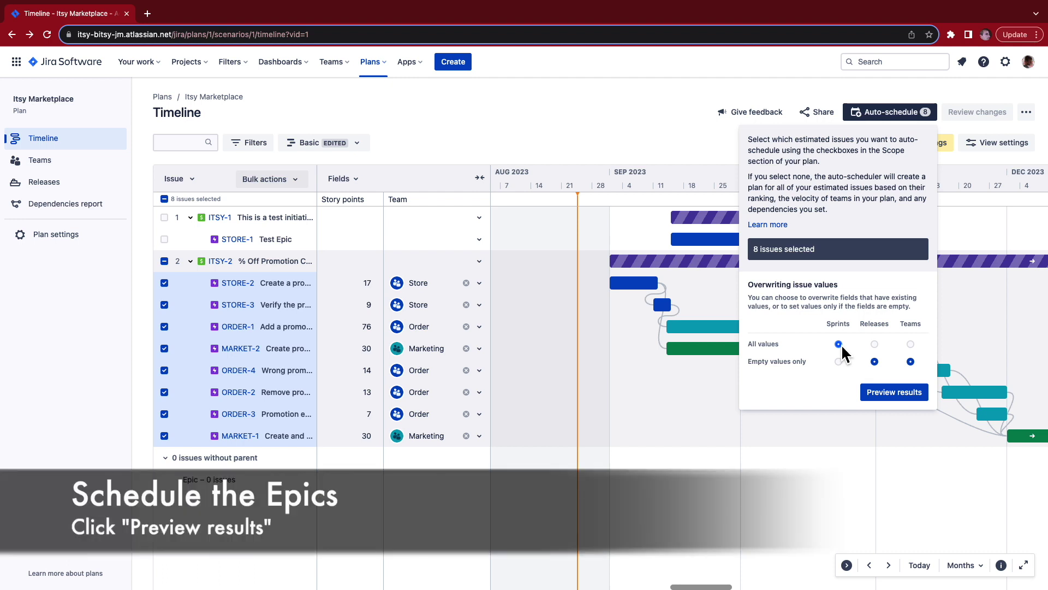
pyautogui.click(899, 395)
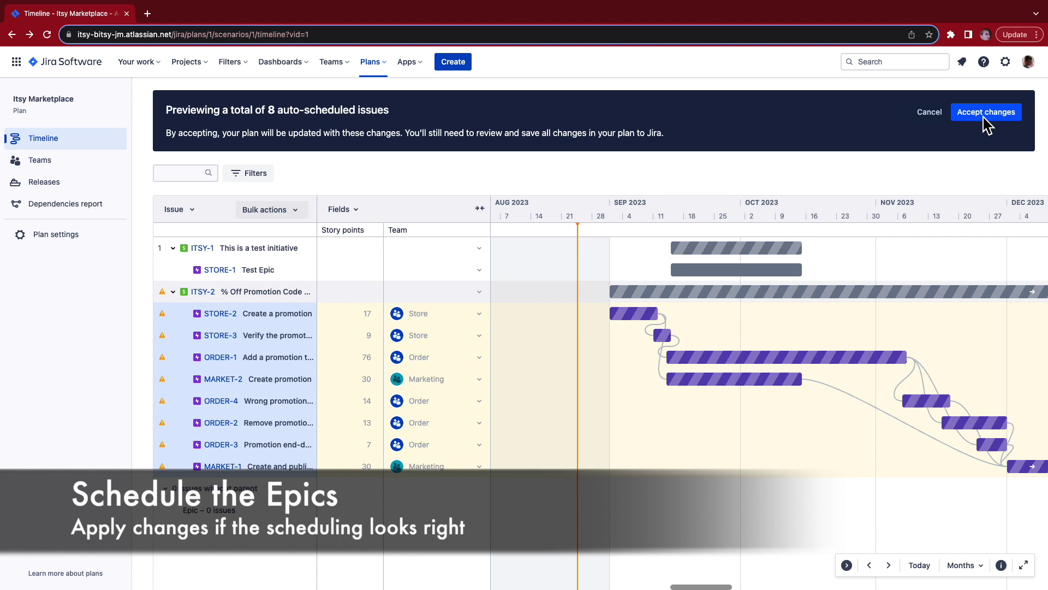
pyautogui.click(984, 116)
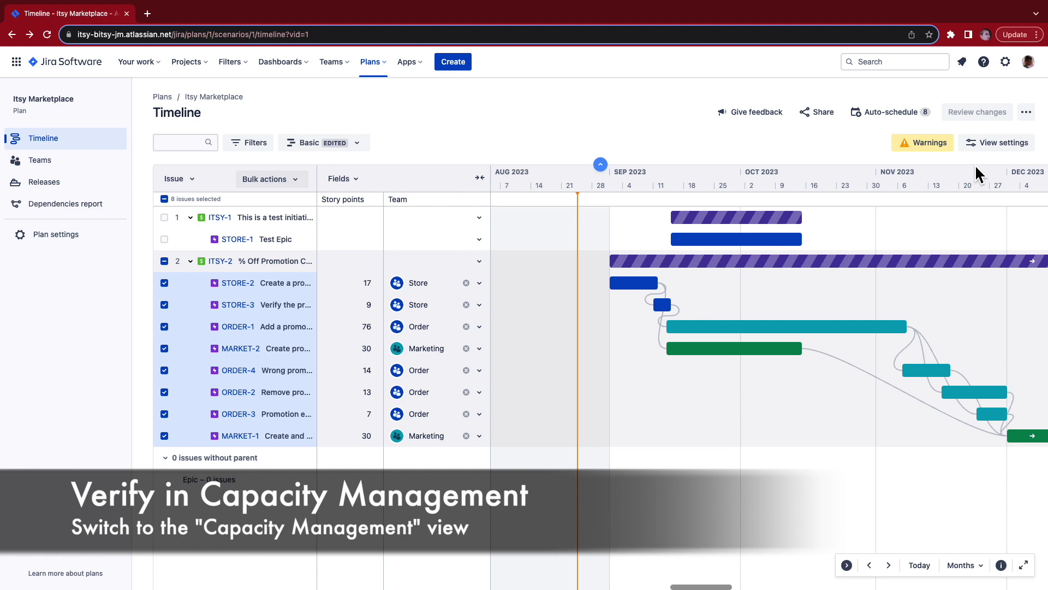
# Check the epics' scheduled dates and each team's sprint load in the Sprint capacity management view with the field columns collapsed.
pyautogui.click(327, 144)
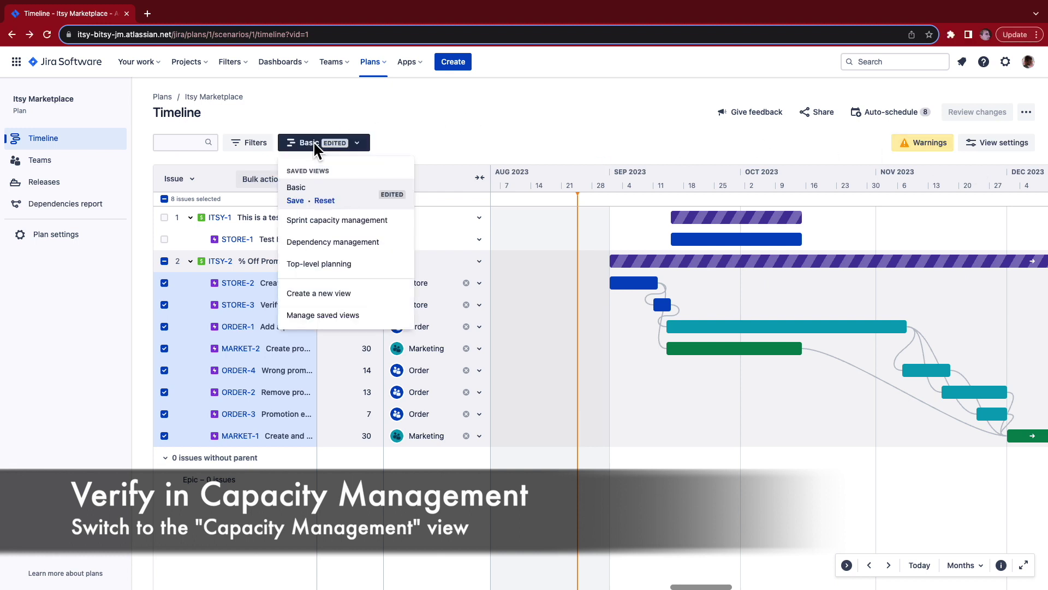
pyautogui.click(333, 220)
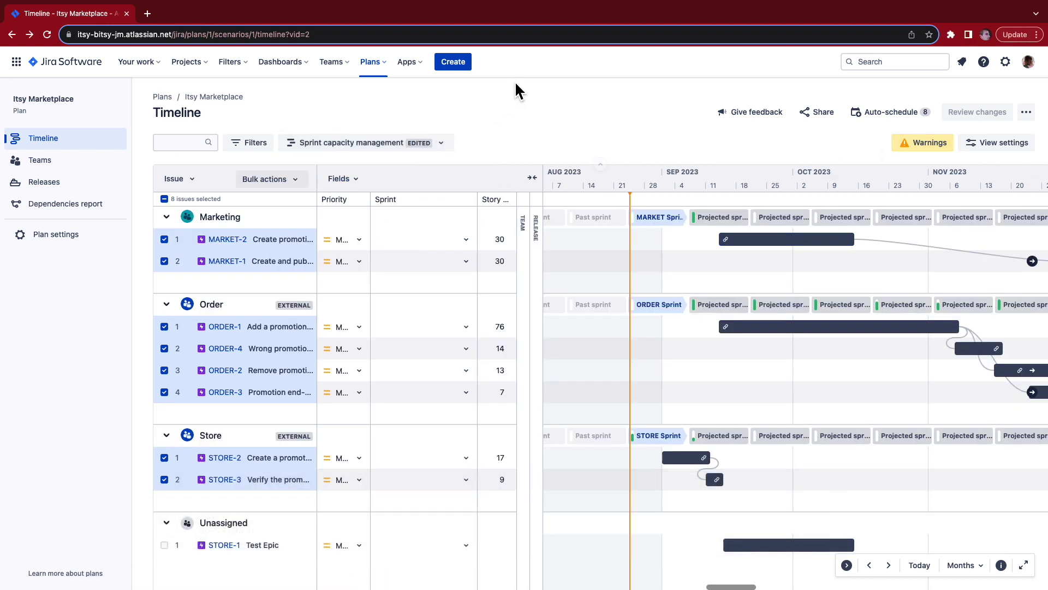
pyautogui.click(531, 179)
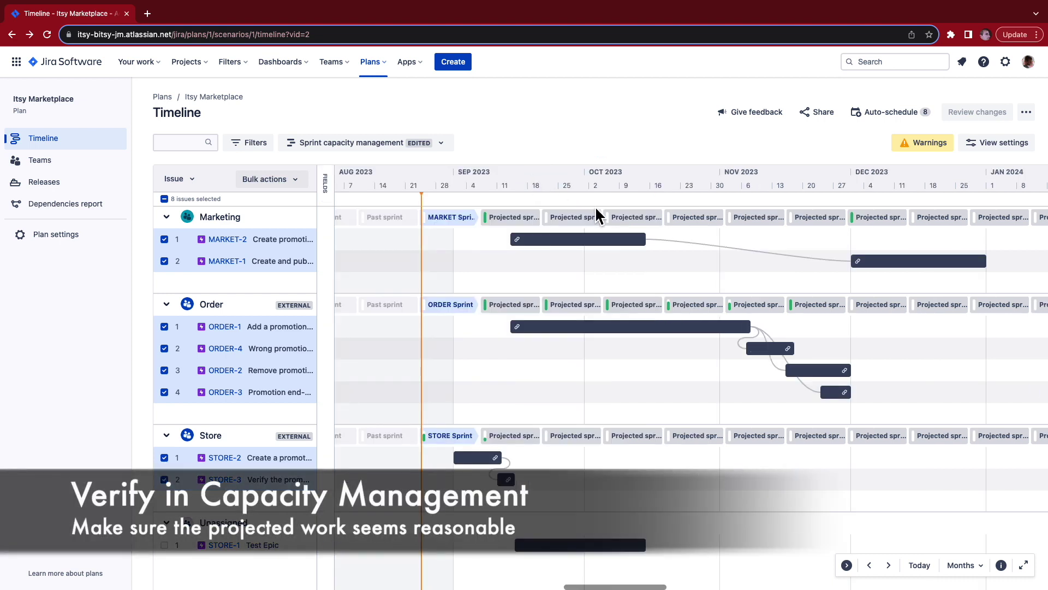
pyautogui.moveTo(568, 328)
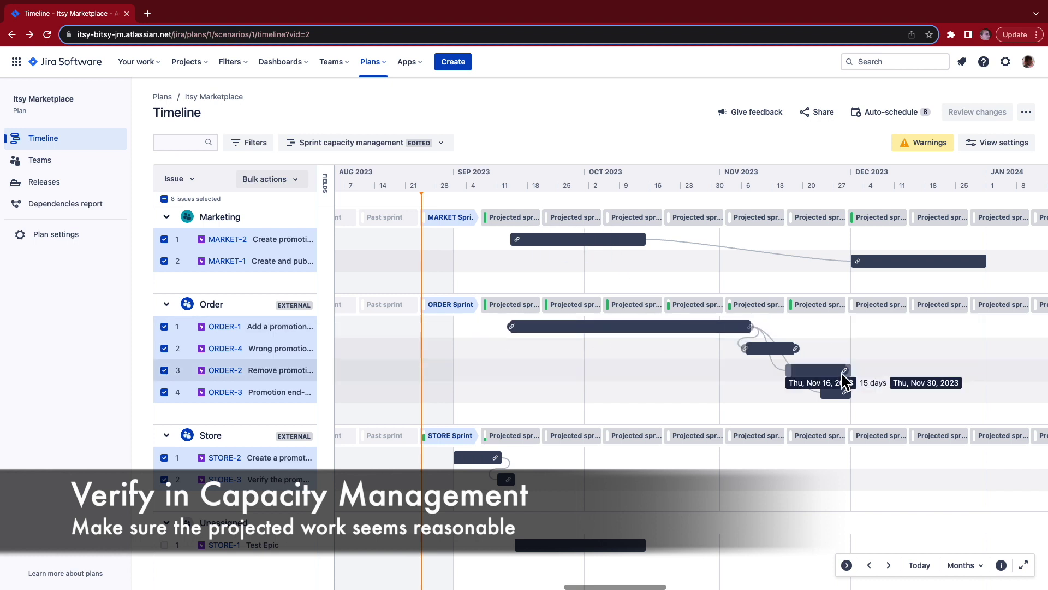
pyautogui.moveTo(846, 403)
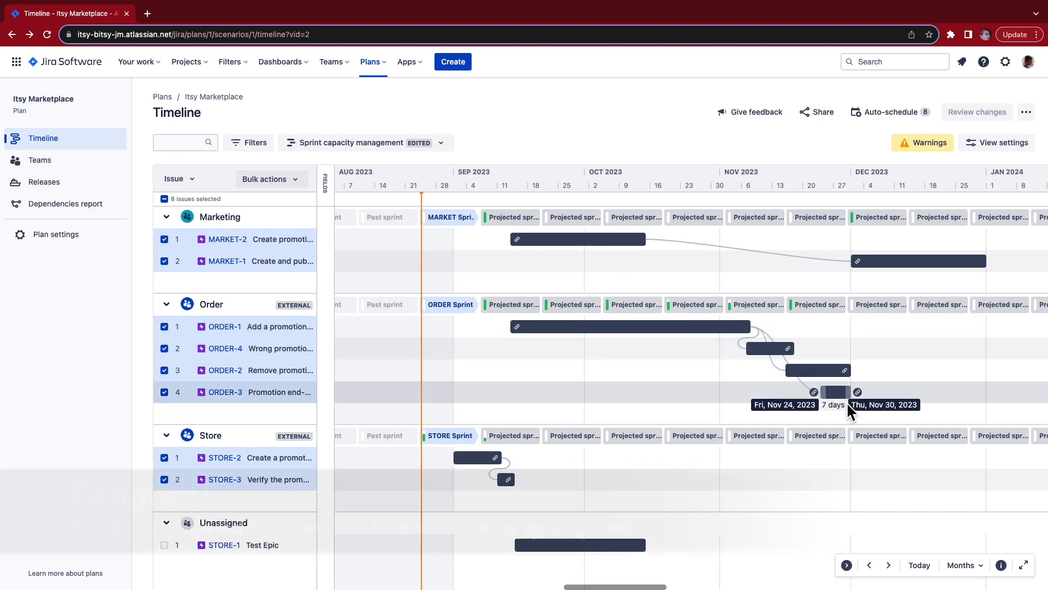
pyautogui.moveTo(542, 493)
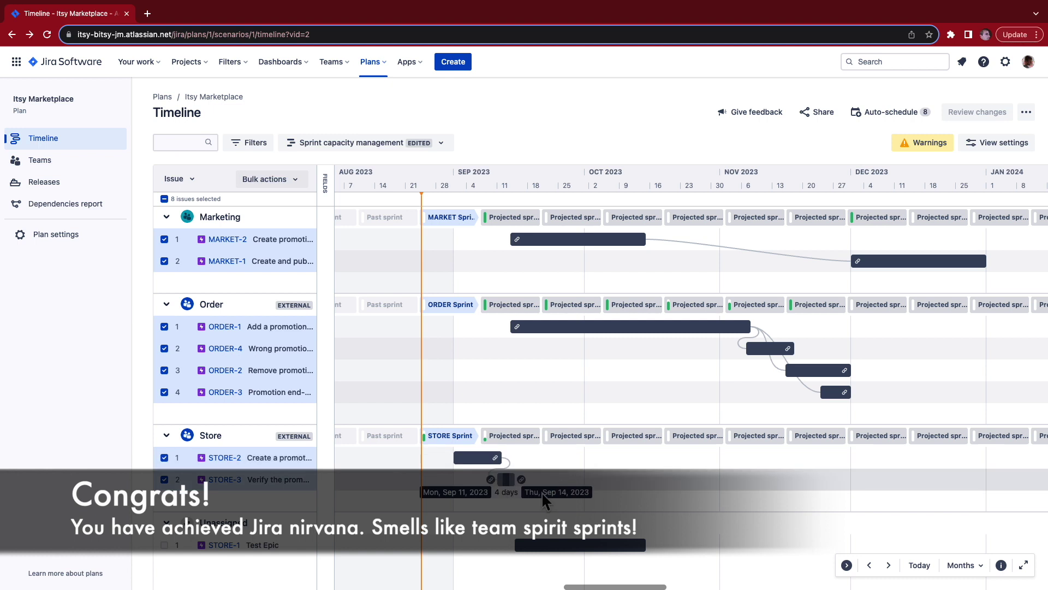